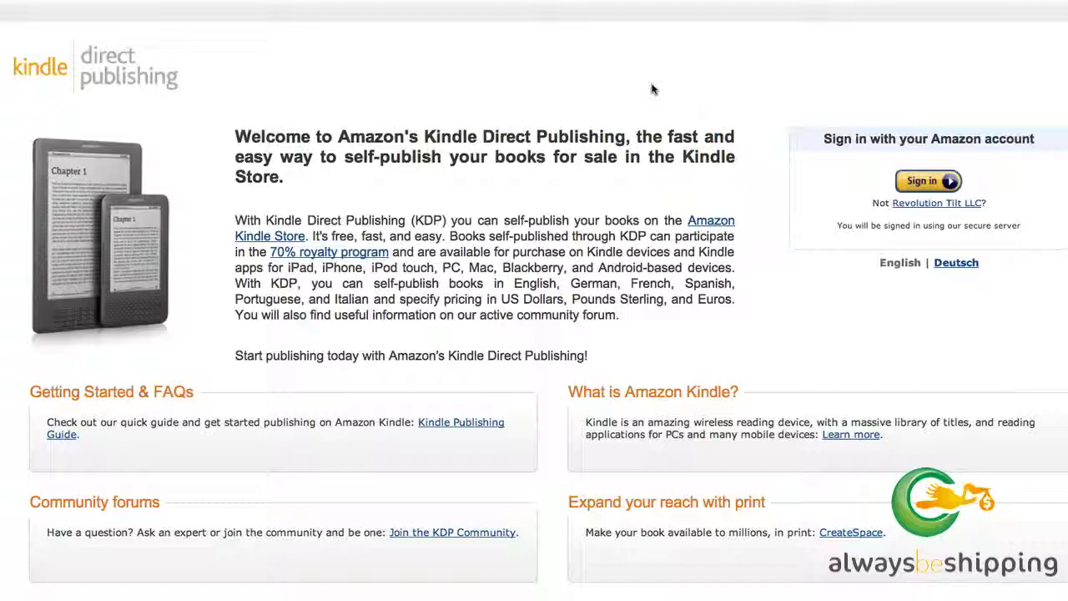
Step: Sign in to Kindle Direct Publishing and scroll down the new title's blank book-details form
click(912, 184)
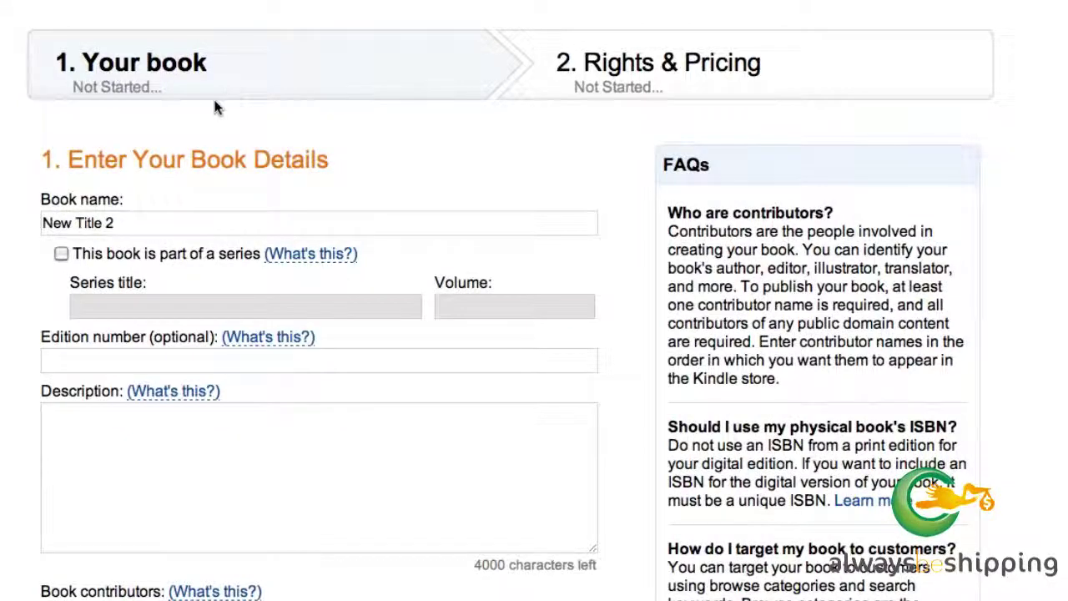
scroll(214, 106, down, 1)
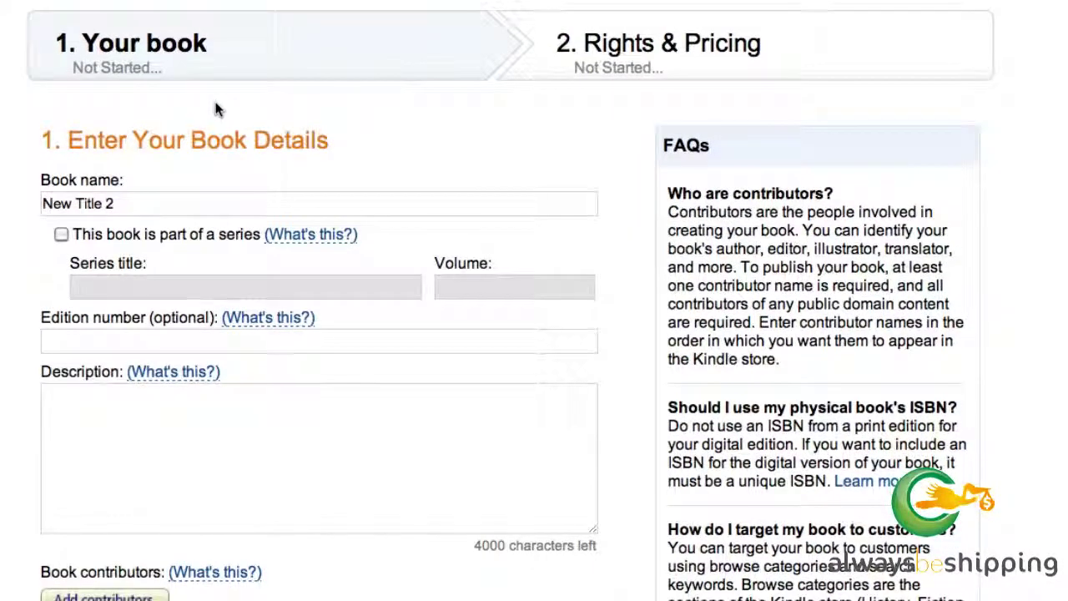
scroll(216, 109, down, 1)
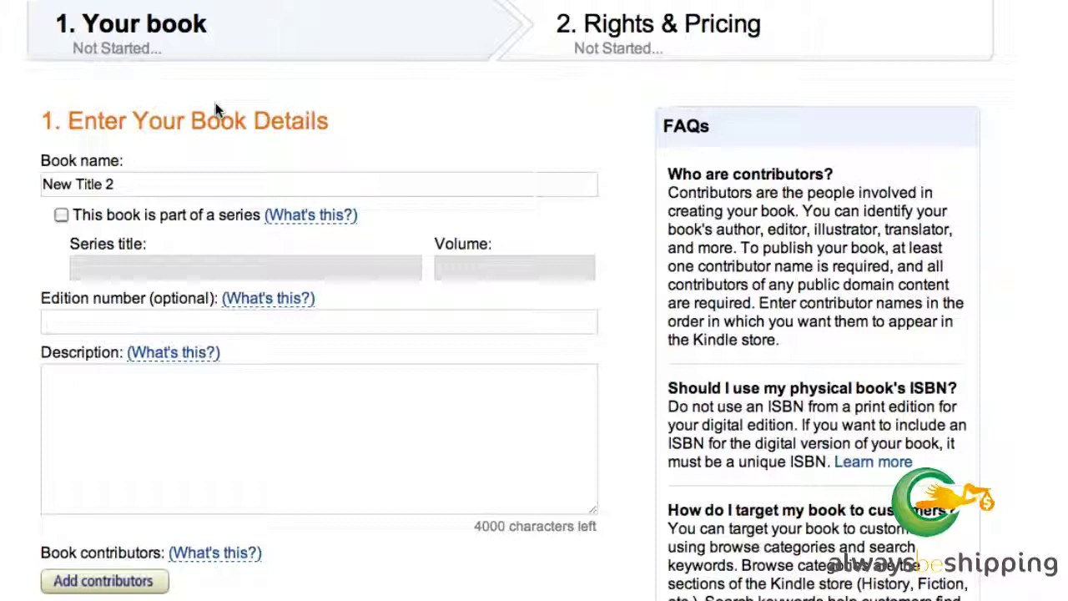
scroll(215, 105, down, 1)
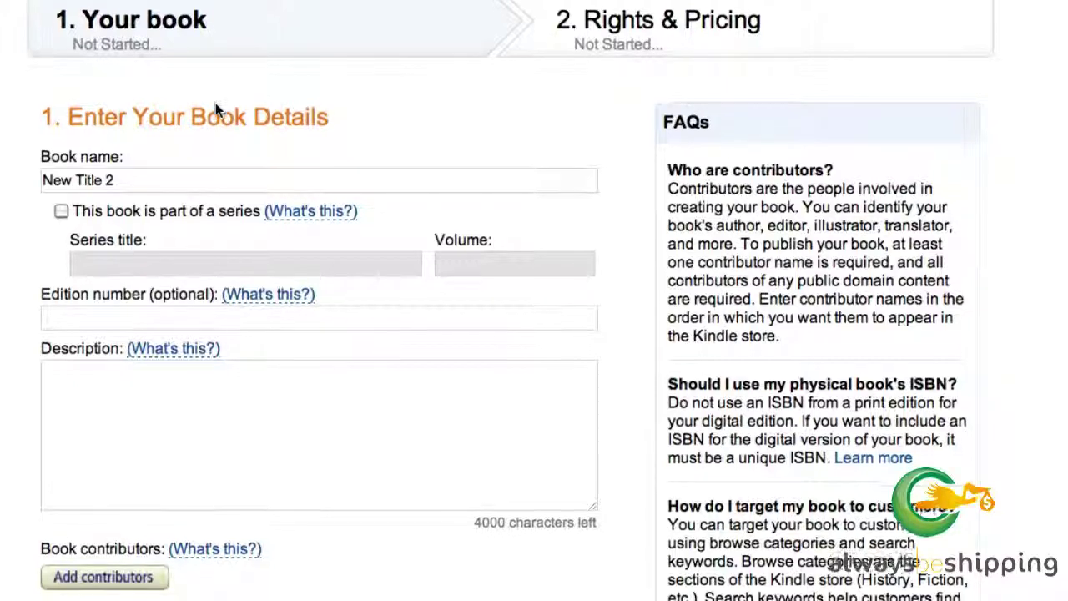
scroll(215, 108, down, 3)
Step: Title the book 'Sheena Was a Man' and give it the description 'Internet marketing advice.'
click(180, 107)
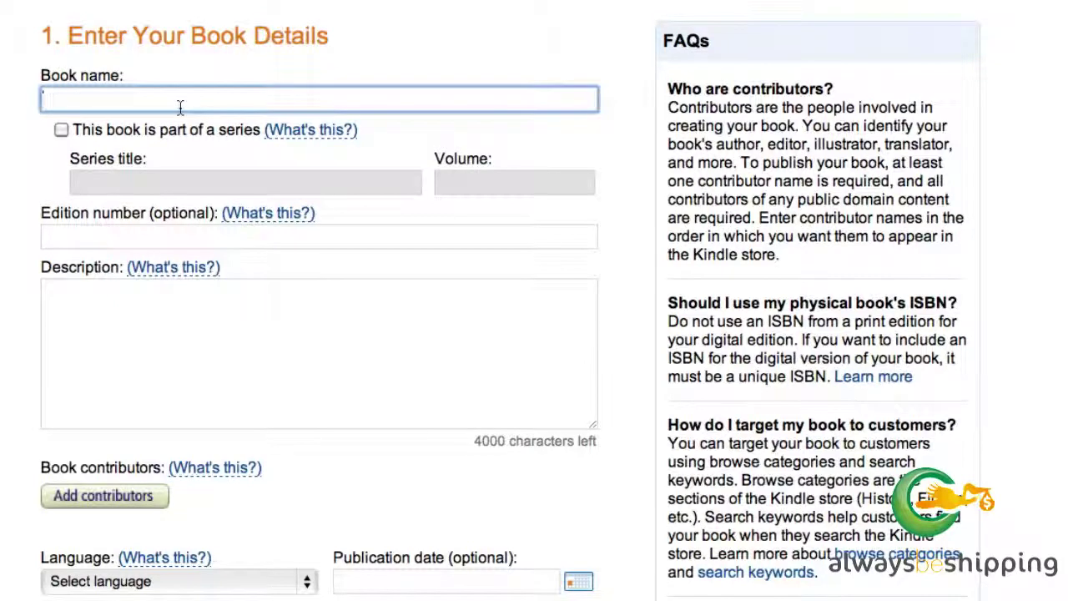
text(Sheena)
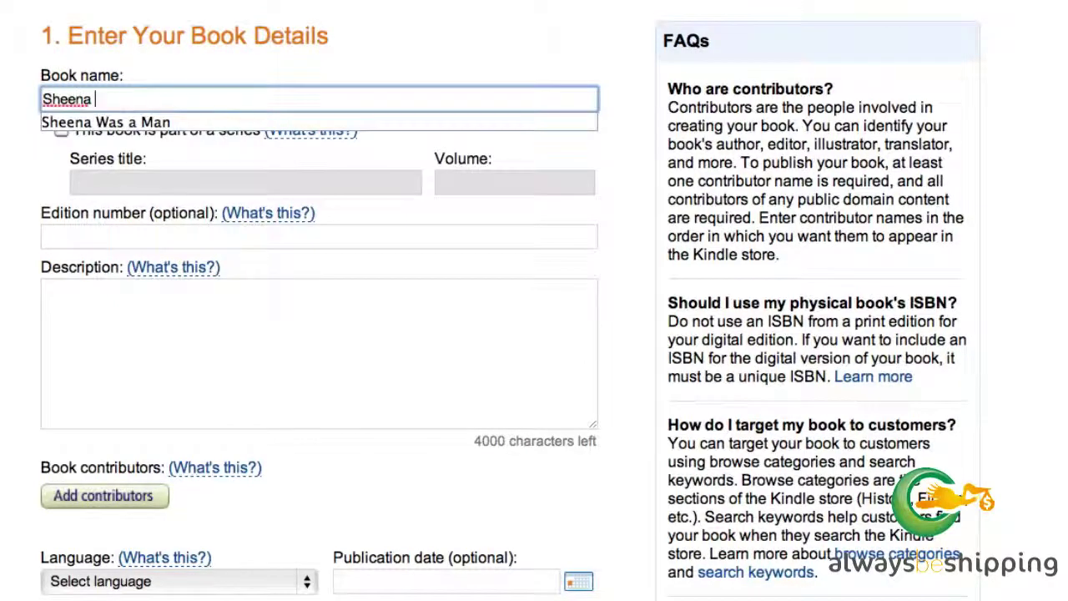
key(Down)
key(Return)
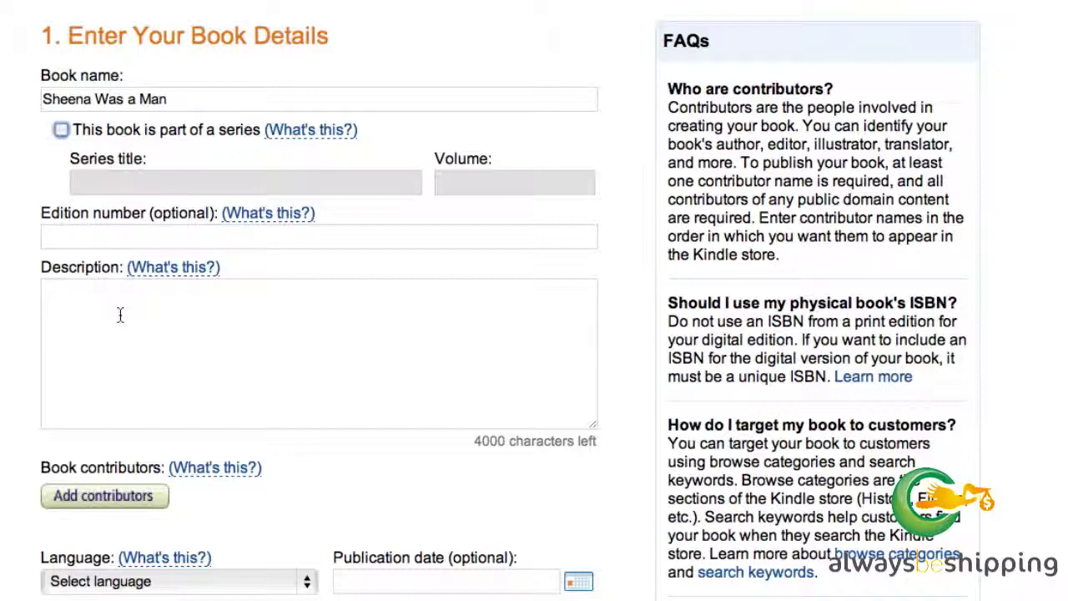
click(122, 307)
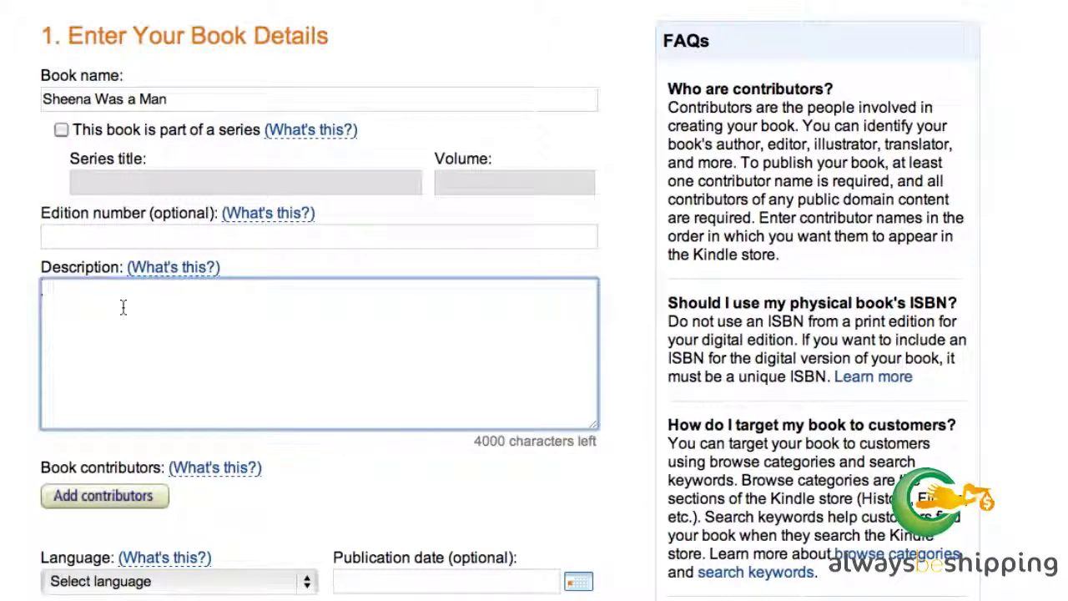
text(Internet marketing)
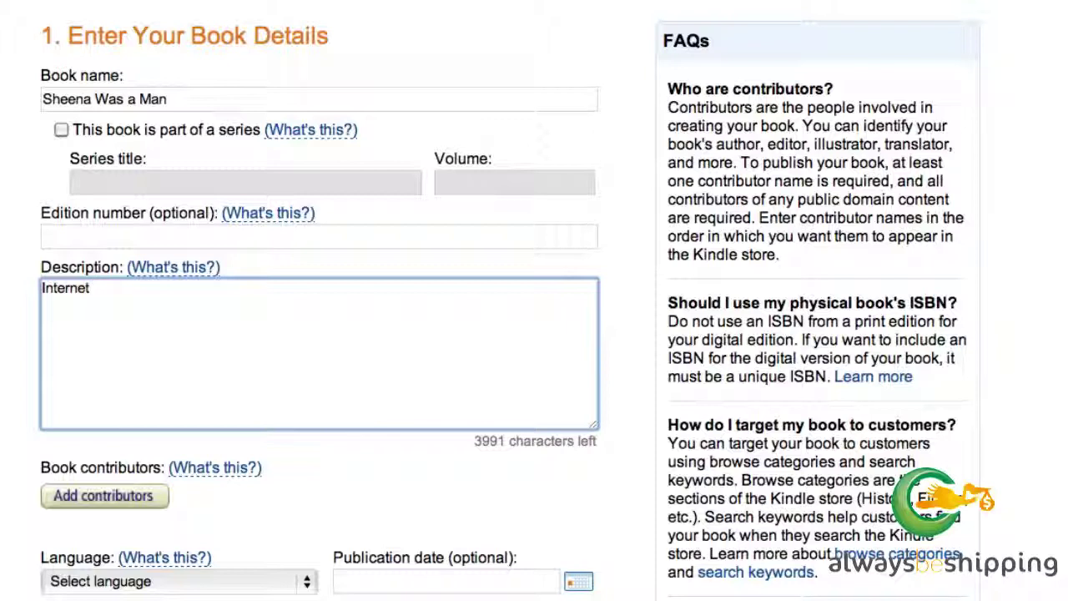
text( ad)
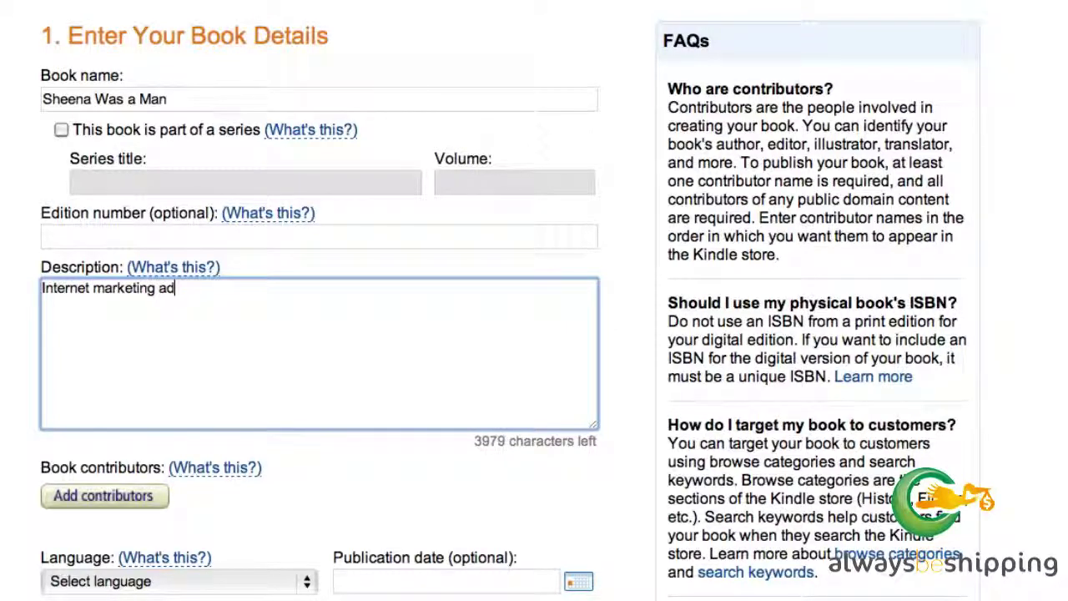
text(vice.)
Step: Add a contributor with the author's first and last name and the Author role
click(153, 496)
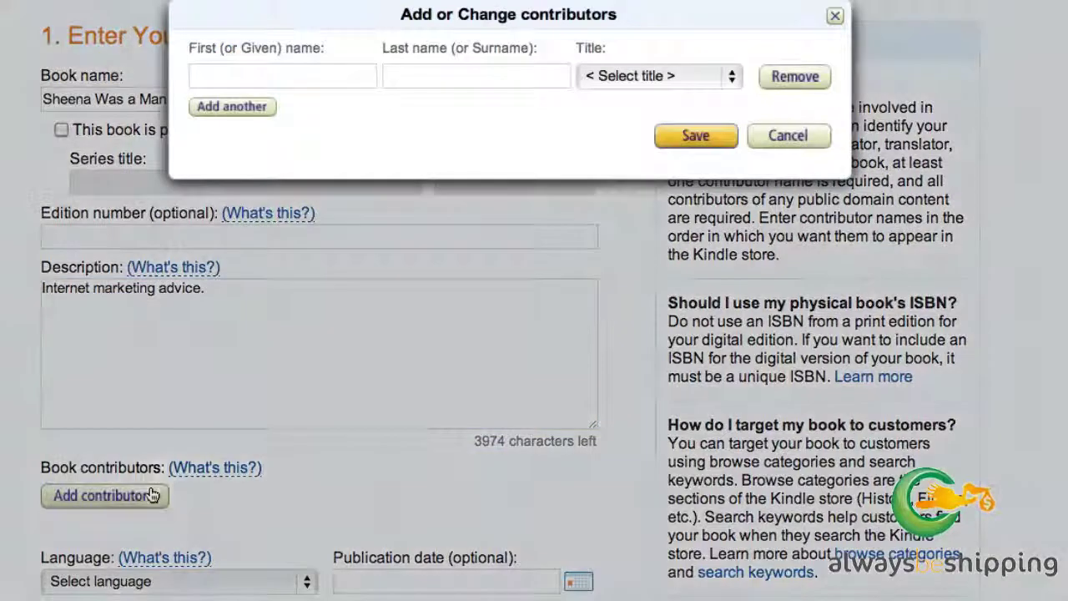
click(259, 81)
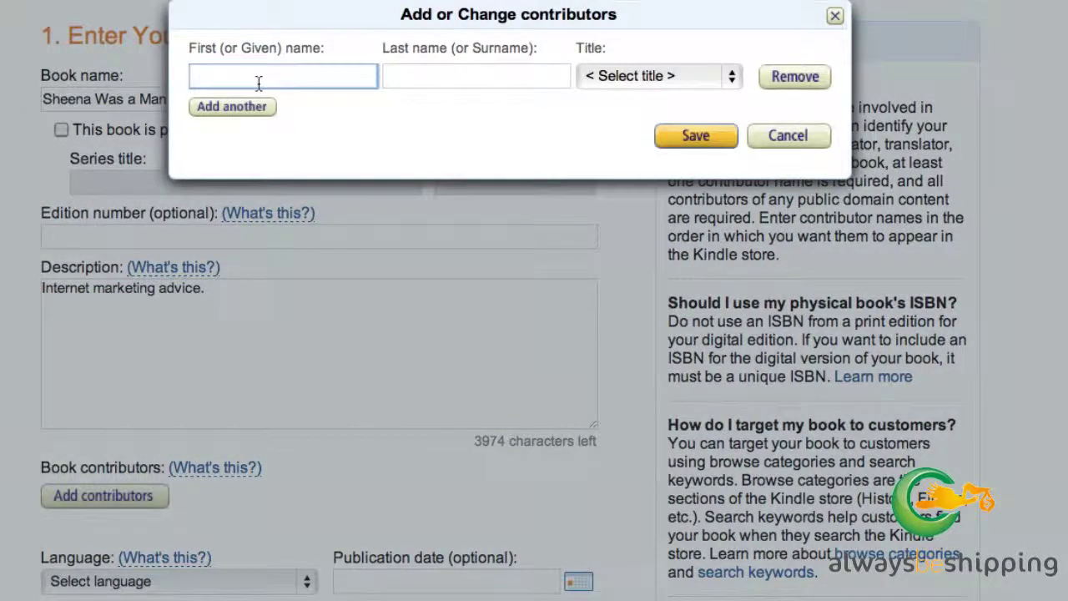
text(Michelle)
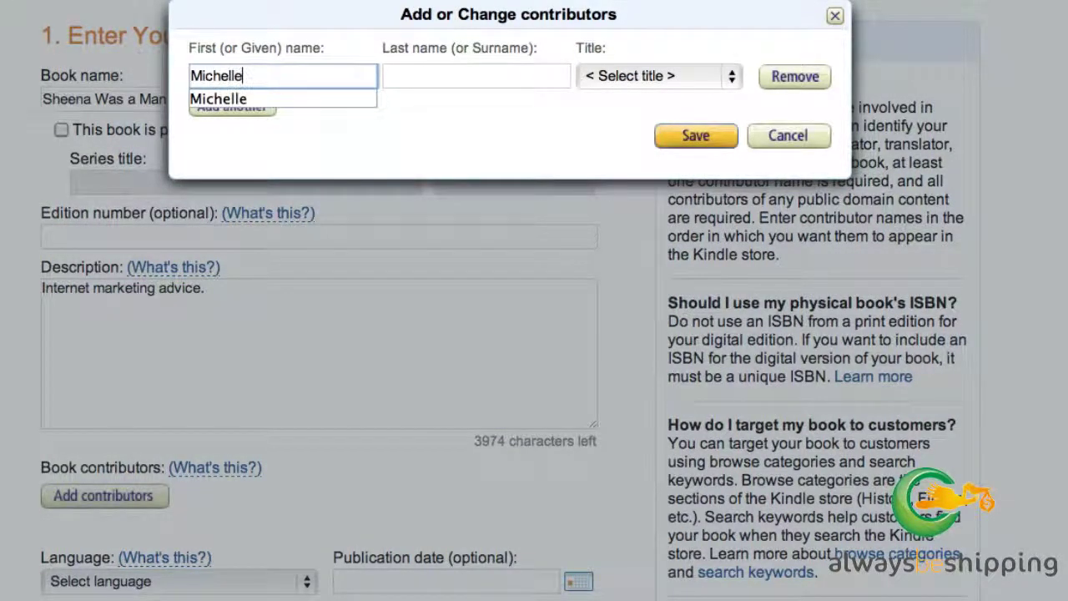
key(Tab)
text(MacPh)
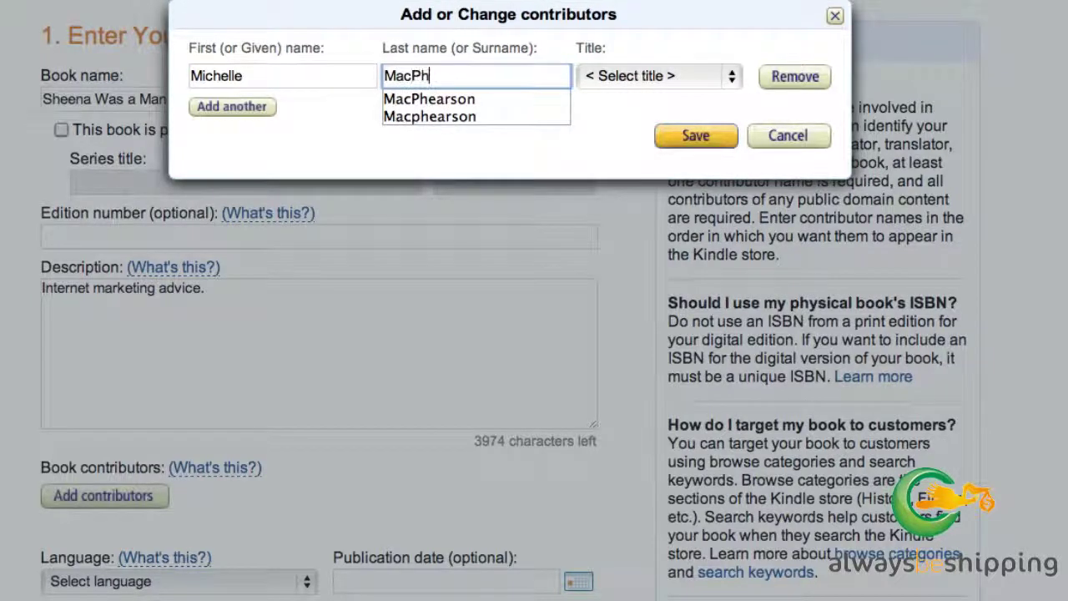
text(earson)
click(631, 90)
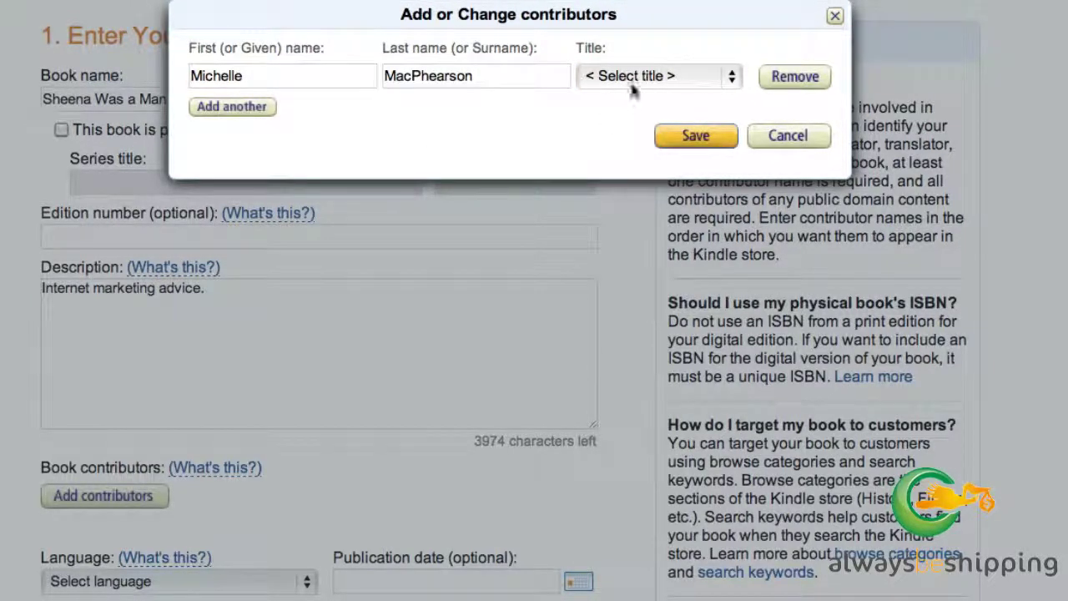
click(632, 80)
click(640, 100)
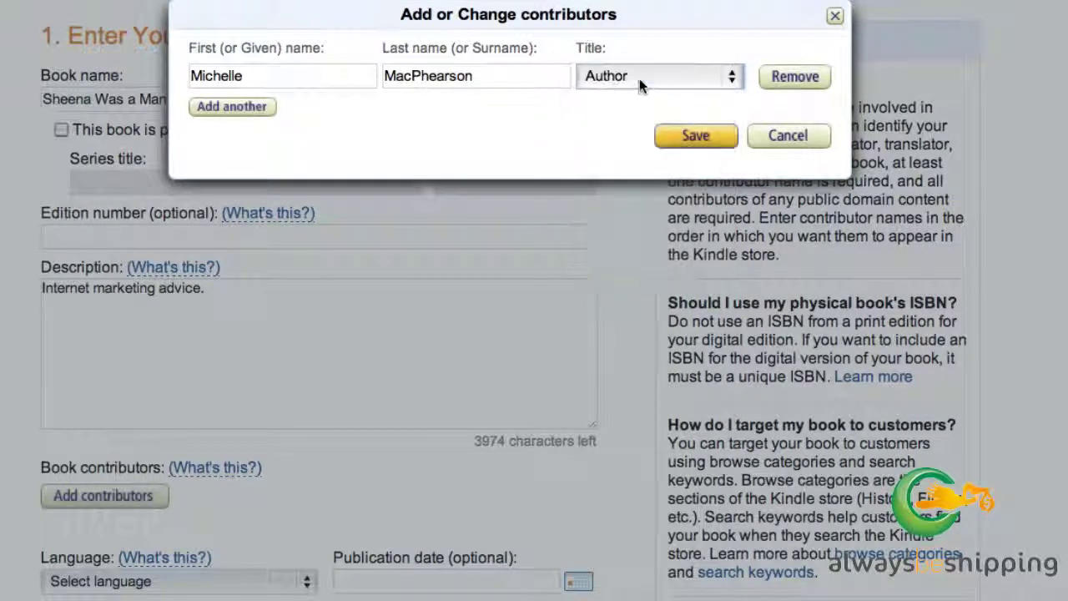
click(639, 78)
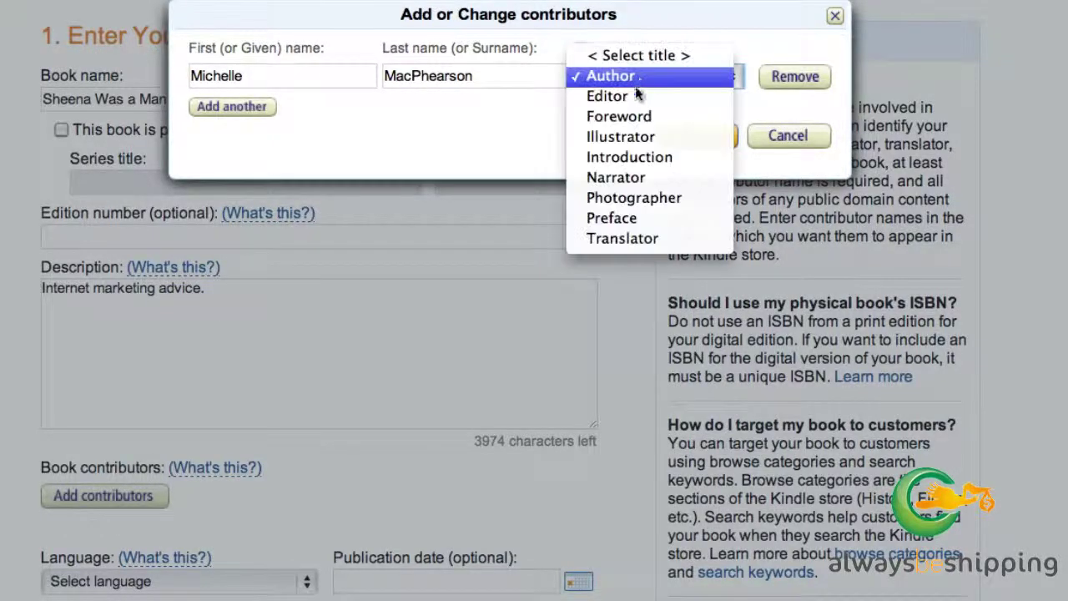
click(460, 139)
Step: Save the contributor, set the language to English and the publication date to 04/14/2011
click(696, 136)
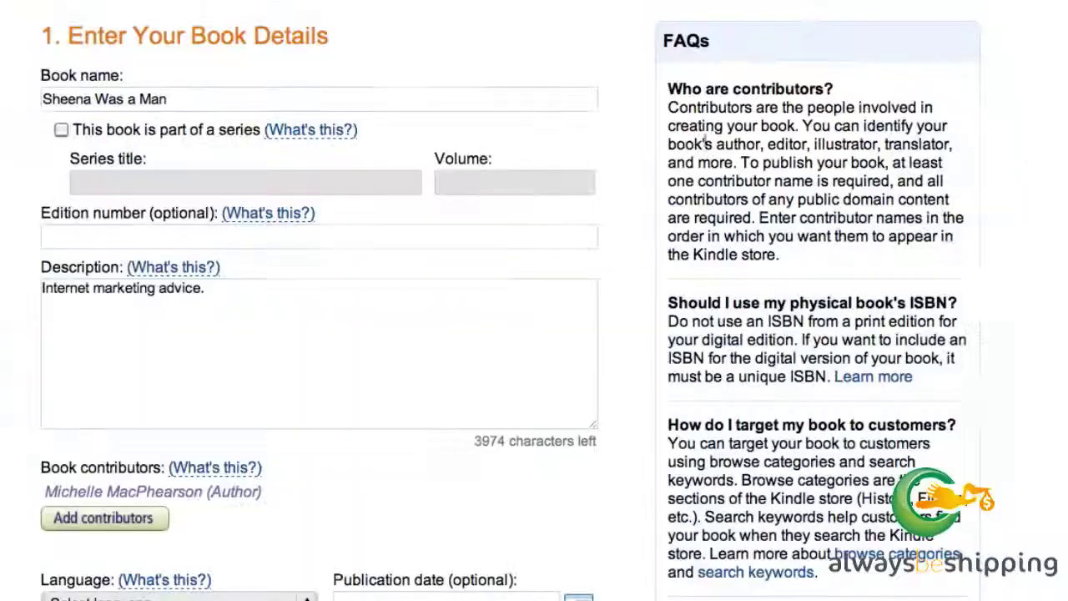
scroll(94, 404, down, 3)
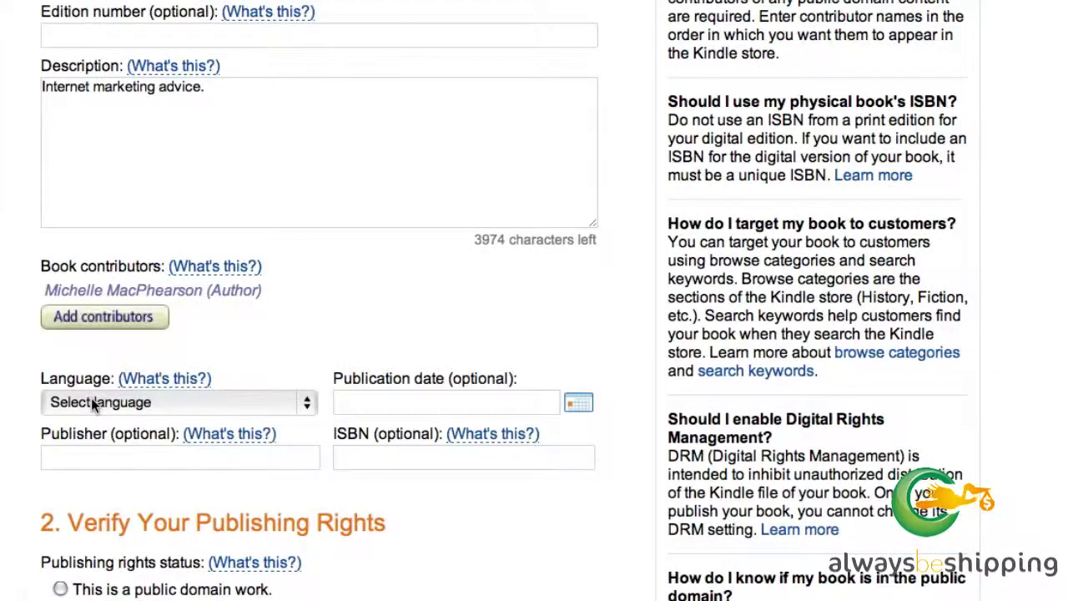
click(94, 404)
click(92, 422)
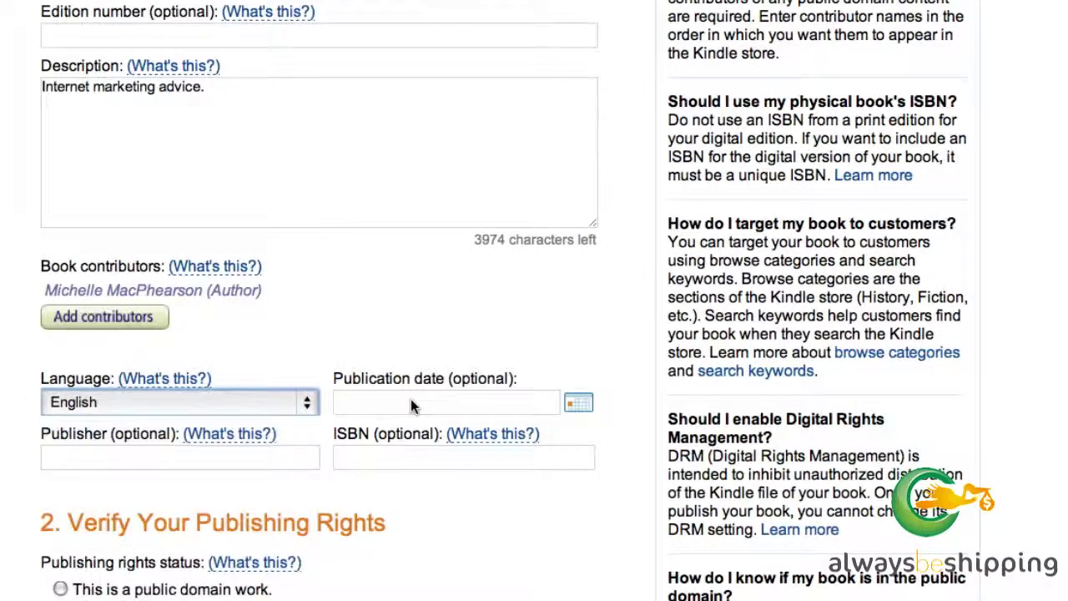
click(577, 405)
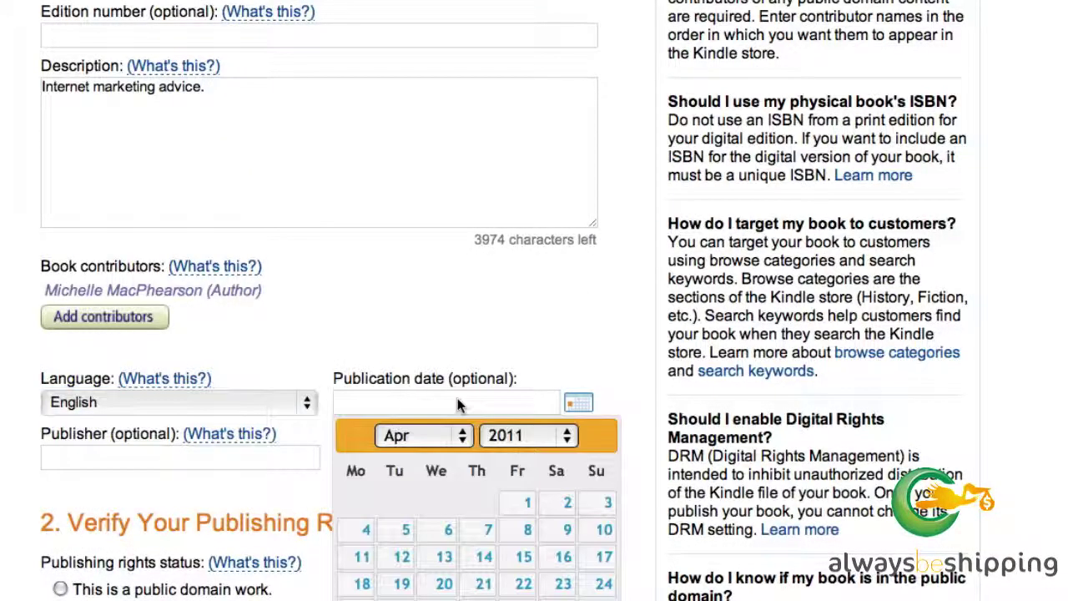
click(484, 557)
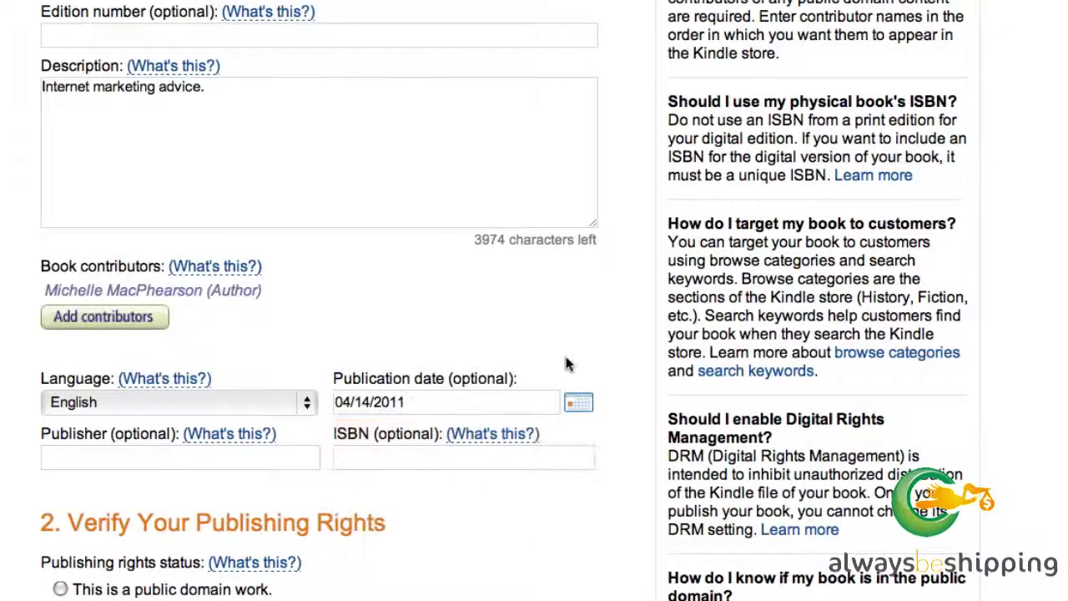
Step: Enter publisher Revolution Tilt and declare the book is not a public domain work
click(235, 457)
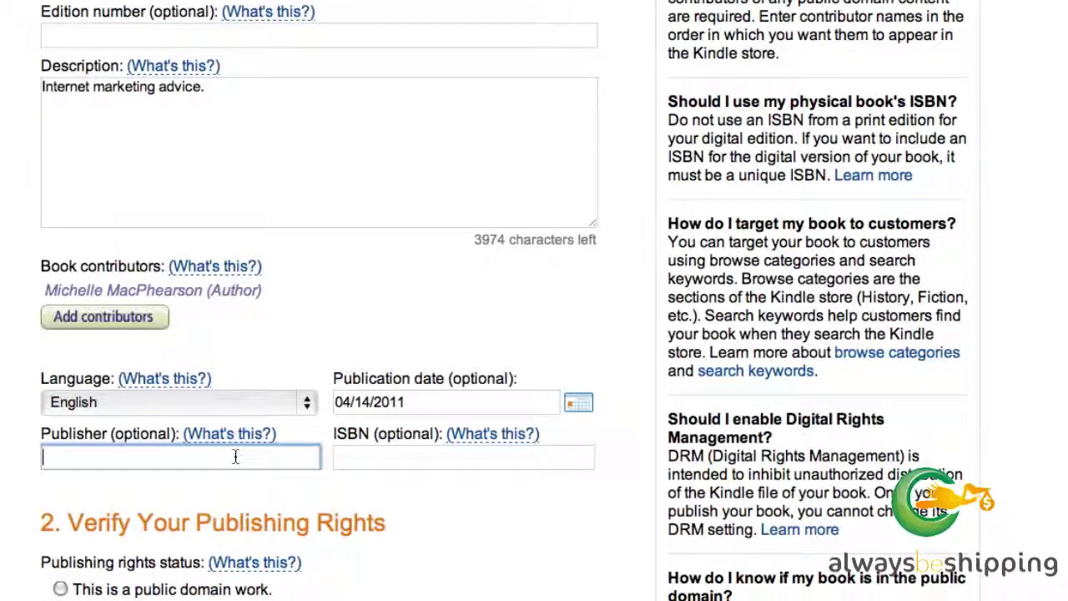
text(Re)
key(Down)
key(Return)
key(Tab)
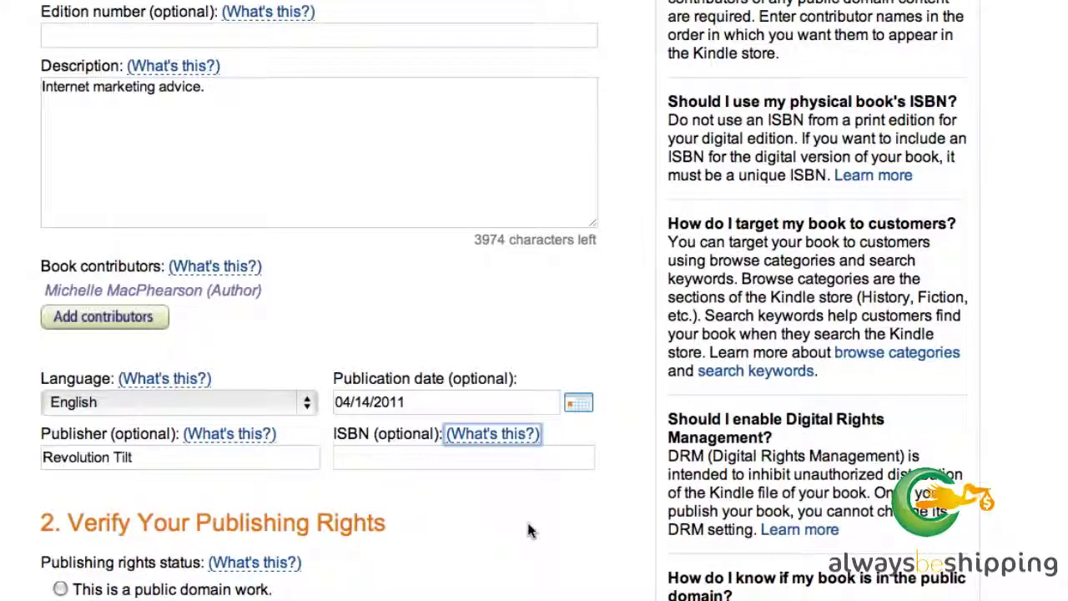
scroll(441, 529, down, 3)
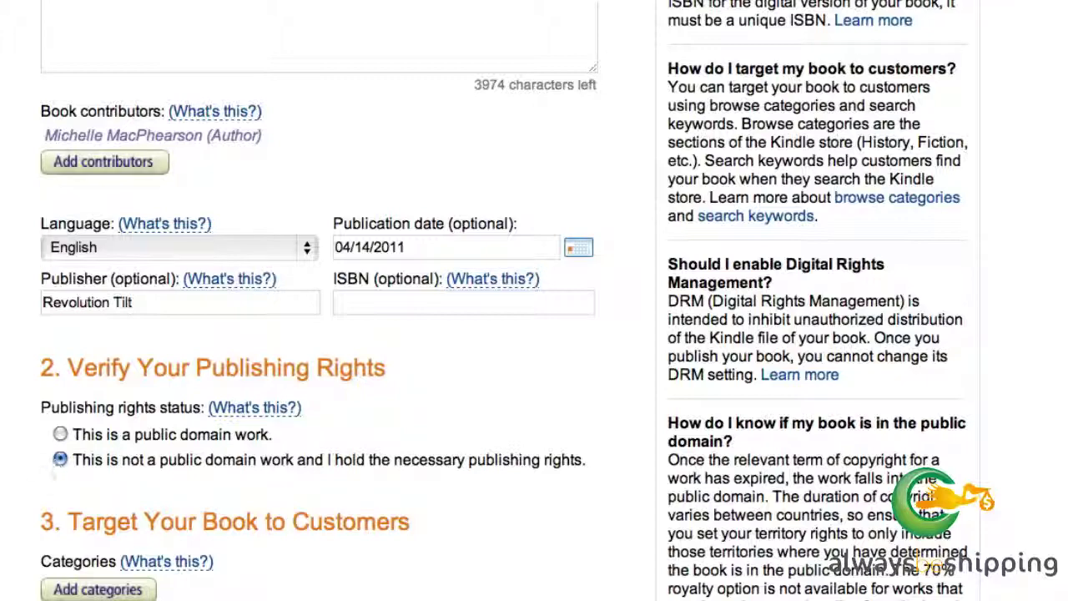
click(60, 460)
scroll(55, 463, down, 5)
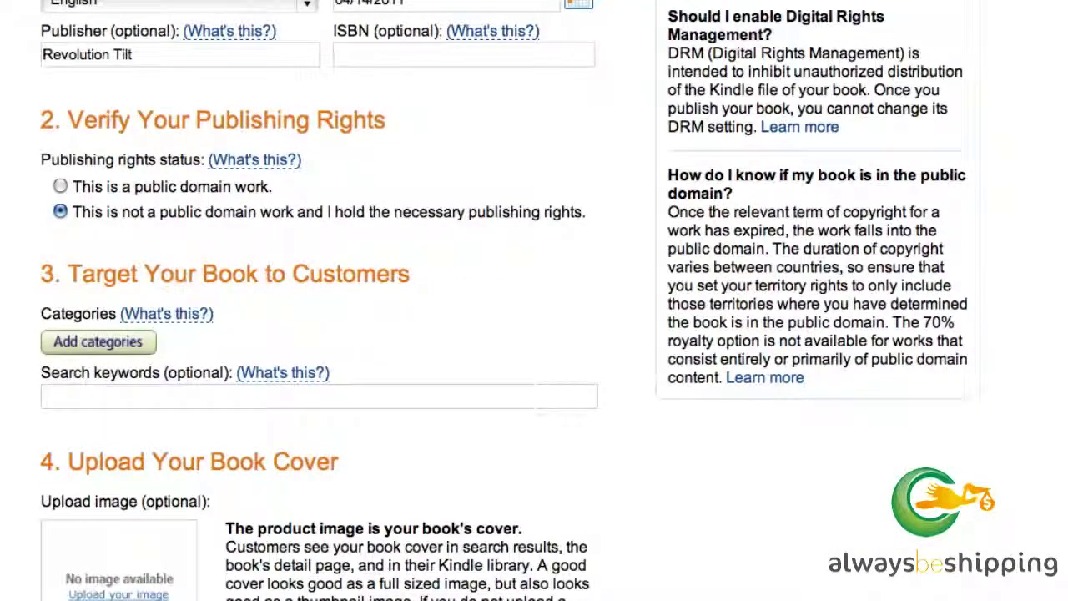
Step: Under Business & Economics, pick E-Commerce > Internet Marketing and Entrepreneurship as the categories
click(63, 351)
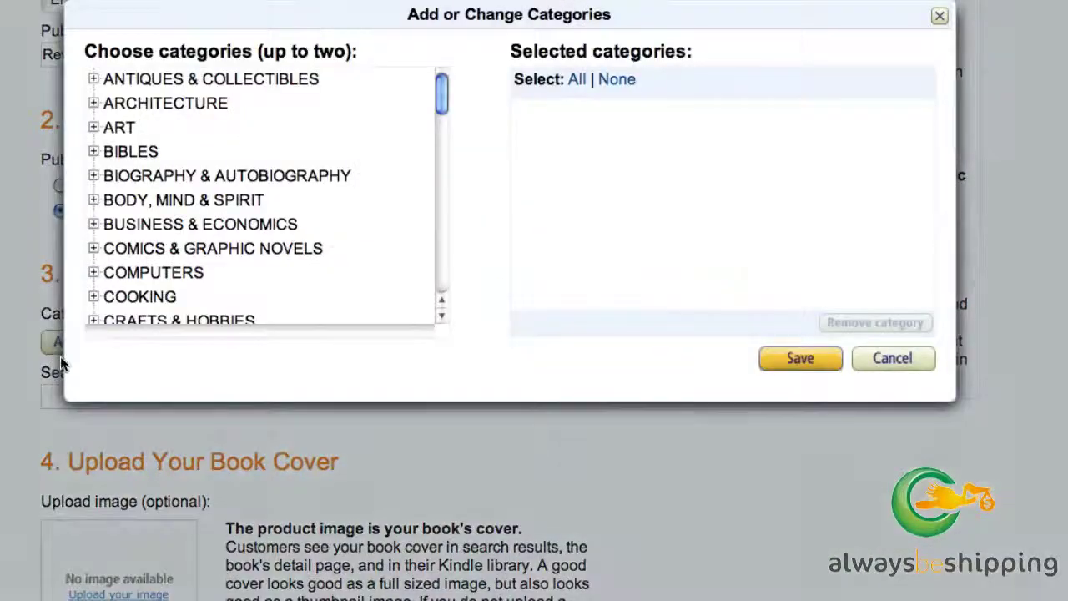
click(94, 224)
scroll(186, 234, down, 2)
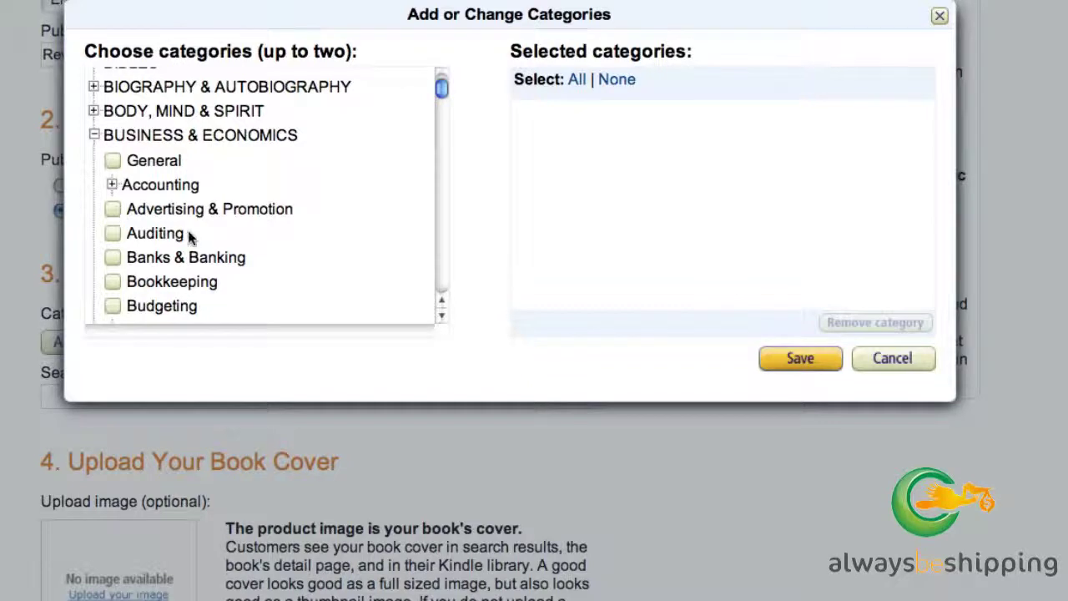
scroll(125, 234, down, 2)
scroll(189, 237, down, 1)
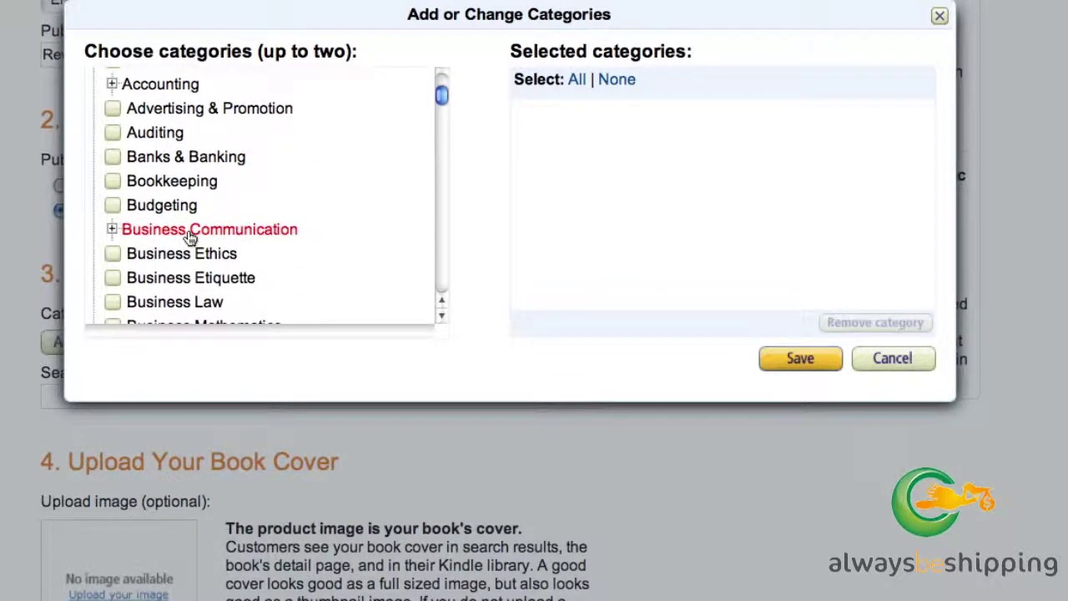
scroll(189, 238, down, 3)
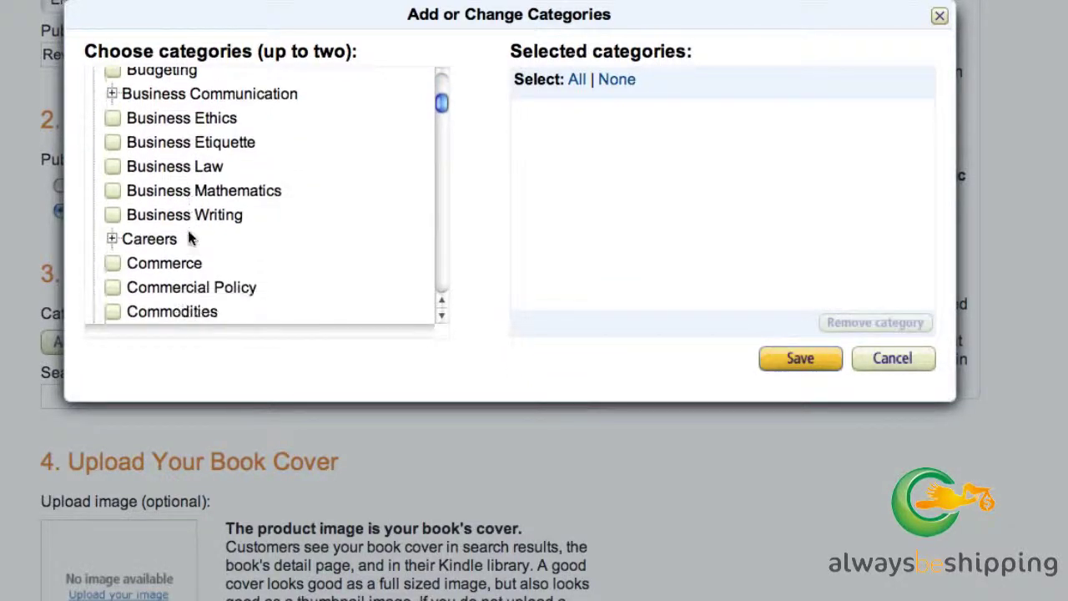
scroll(189, 237, down, 4)
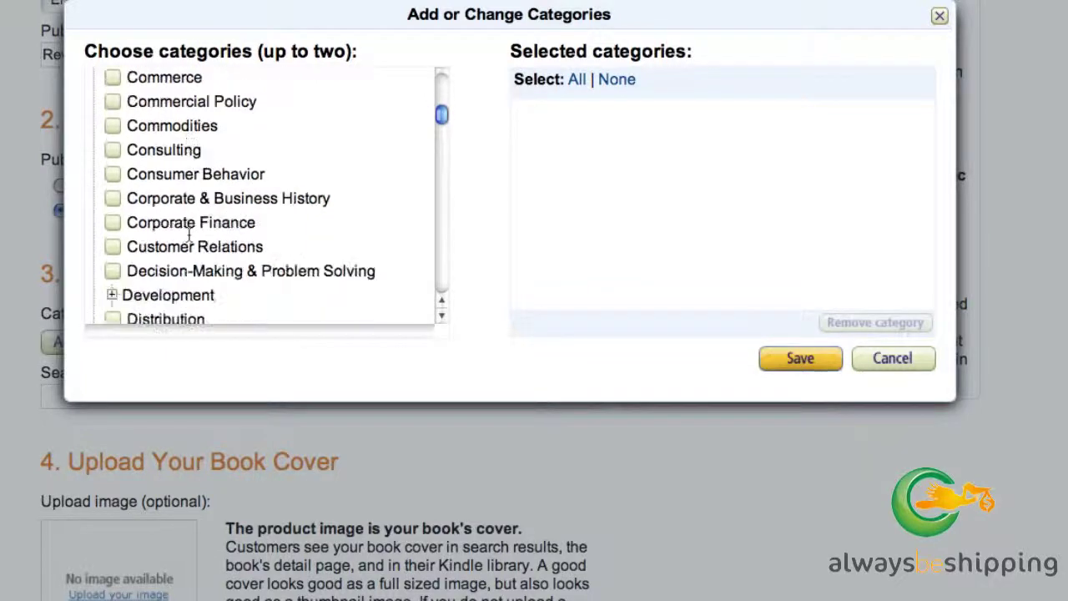
scroll(189, 238, down, 2)
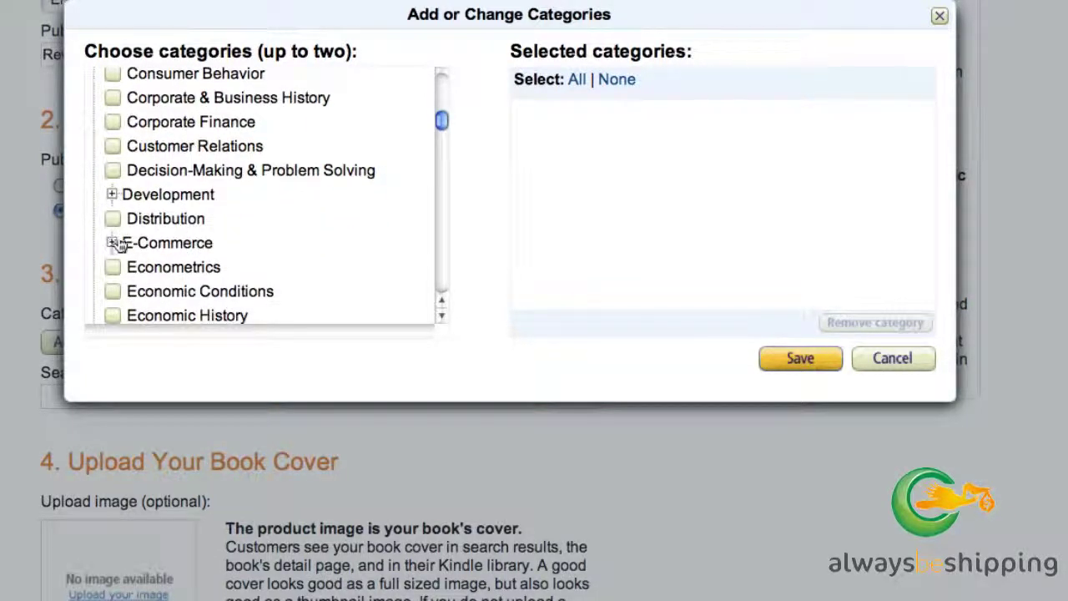
click(112, 242)
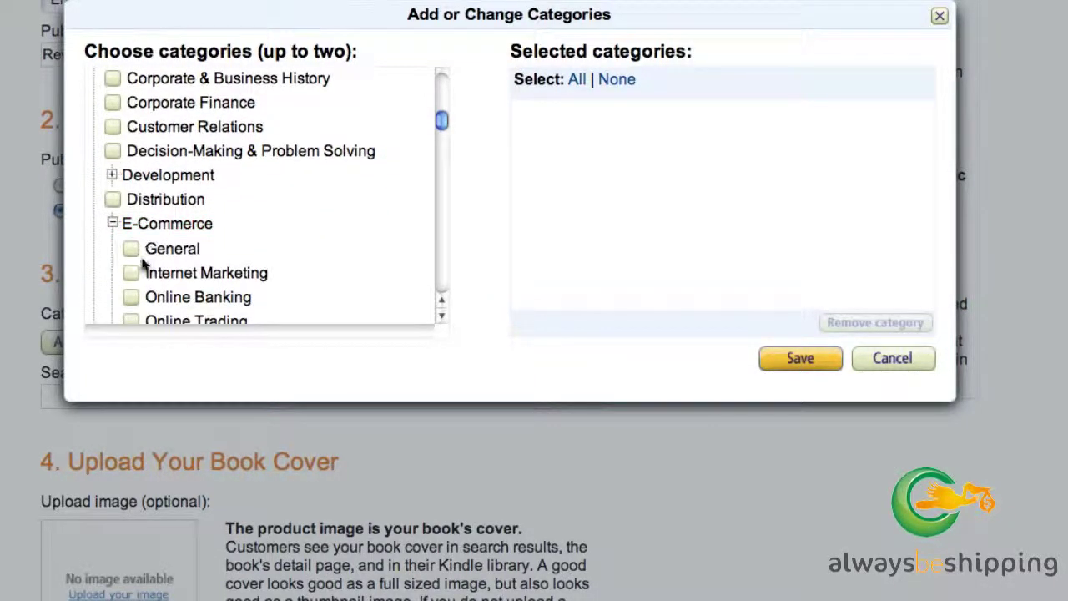
click(131, 272)
scroll(233, 265, down, 2)
scroll(233, 266, down, 5)
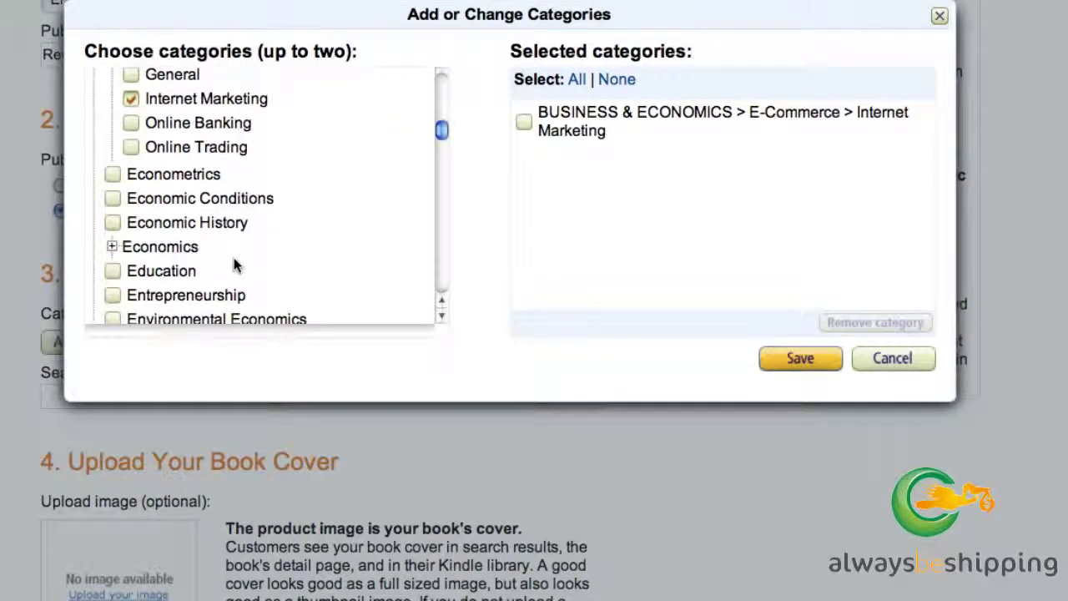
click(113, 291)
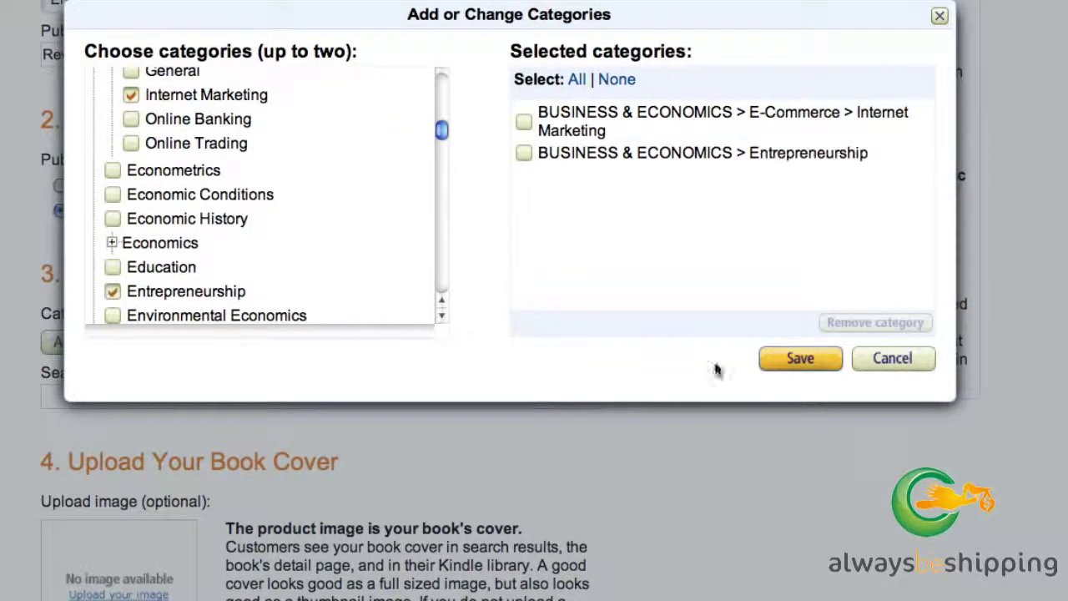
Step: Save the two categories and view the search keywords explanation
click(776, 357)
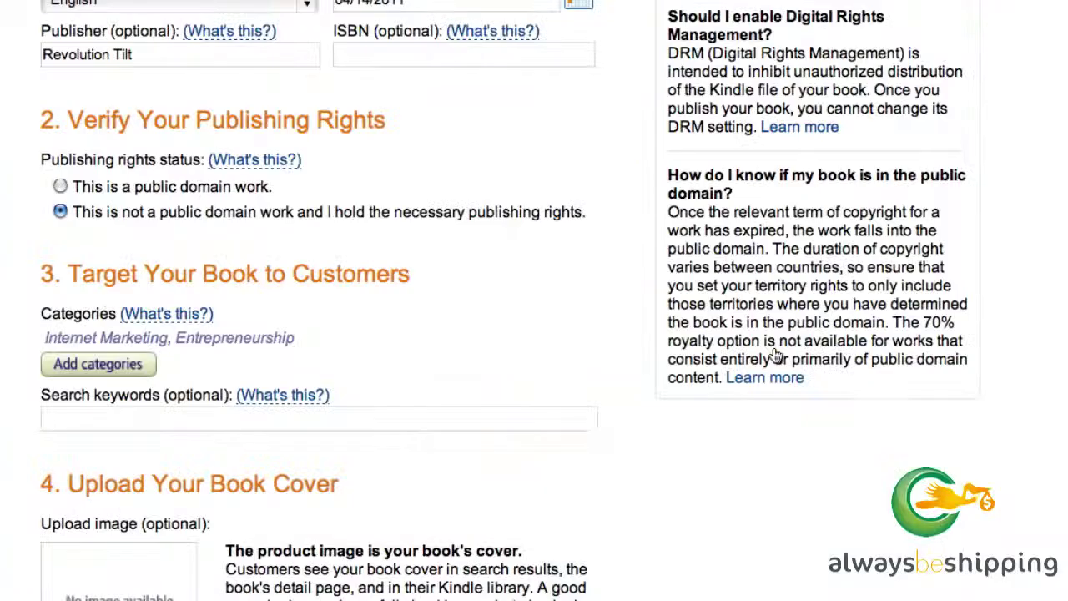
click(167, 419)
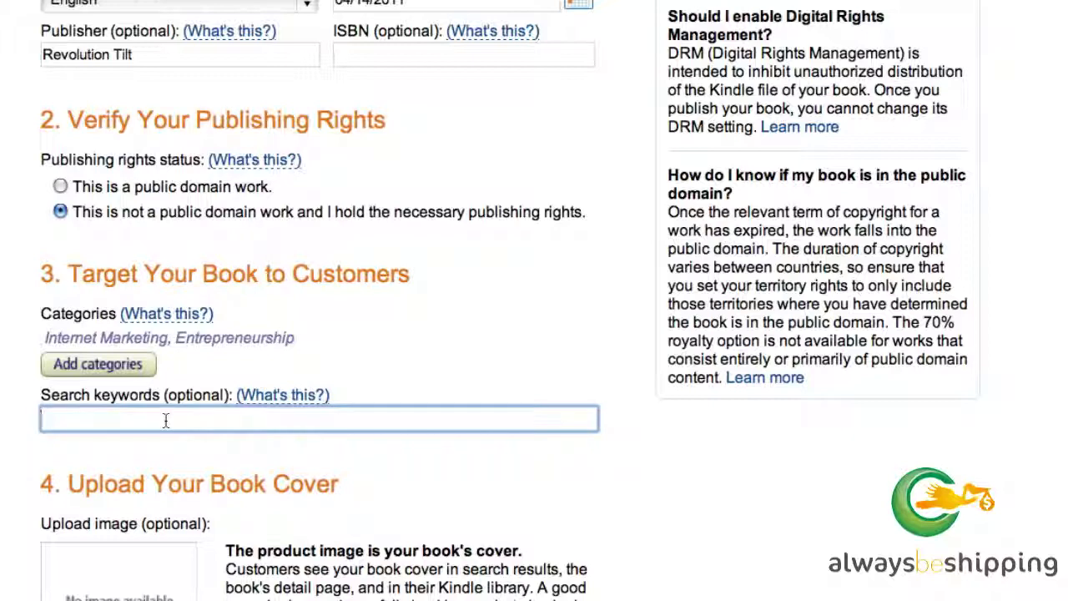
click(259, 398)
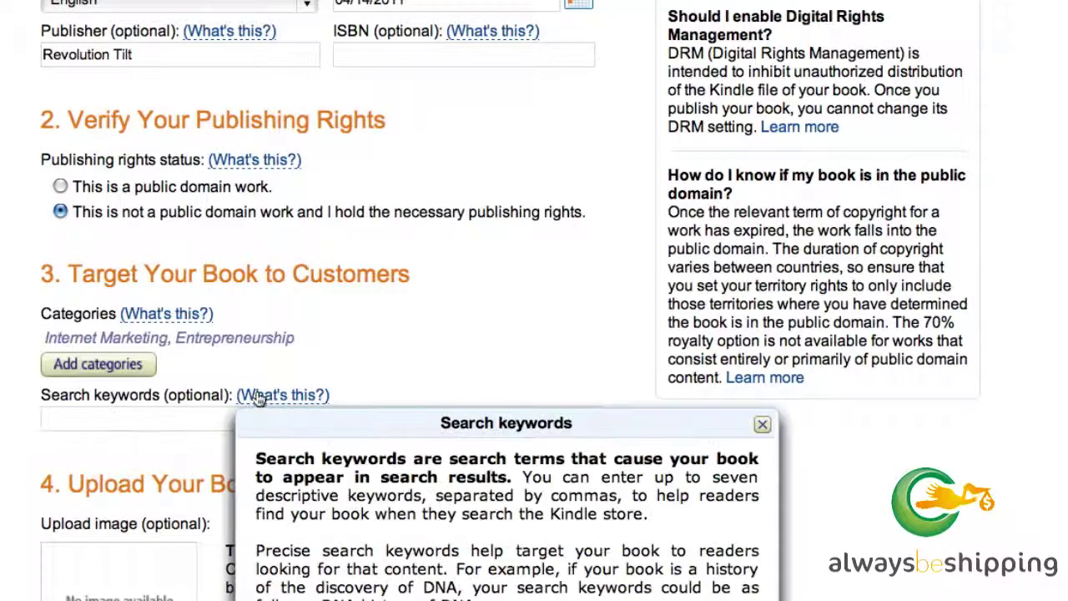
click(762, 426)
Step: Enter the keywords internet marketing, ecommerce and internet publishing
click(52, 420)
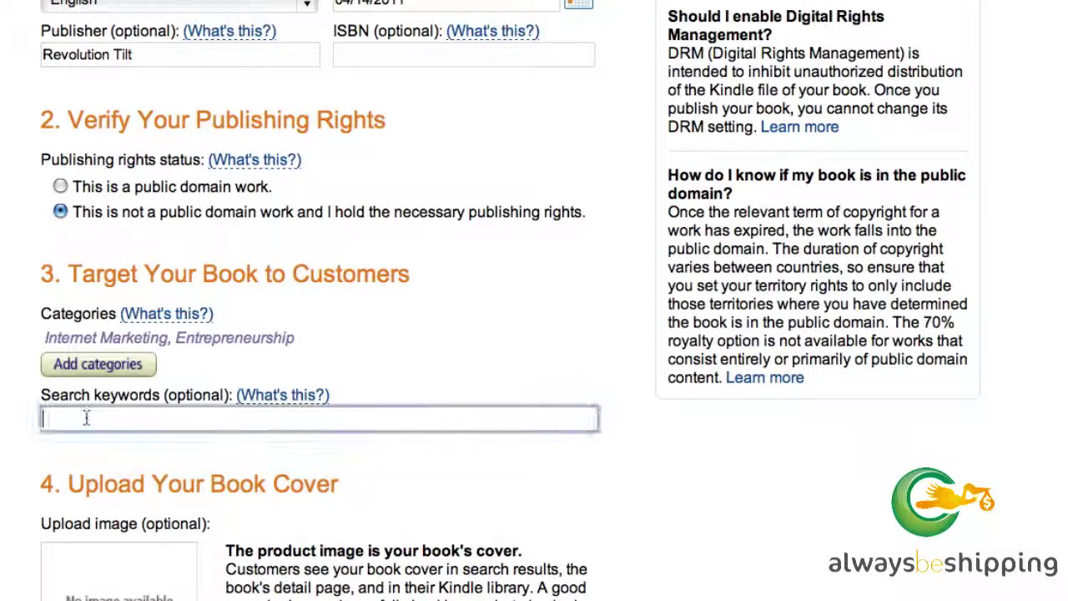
text(inte)
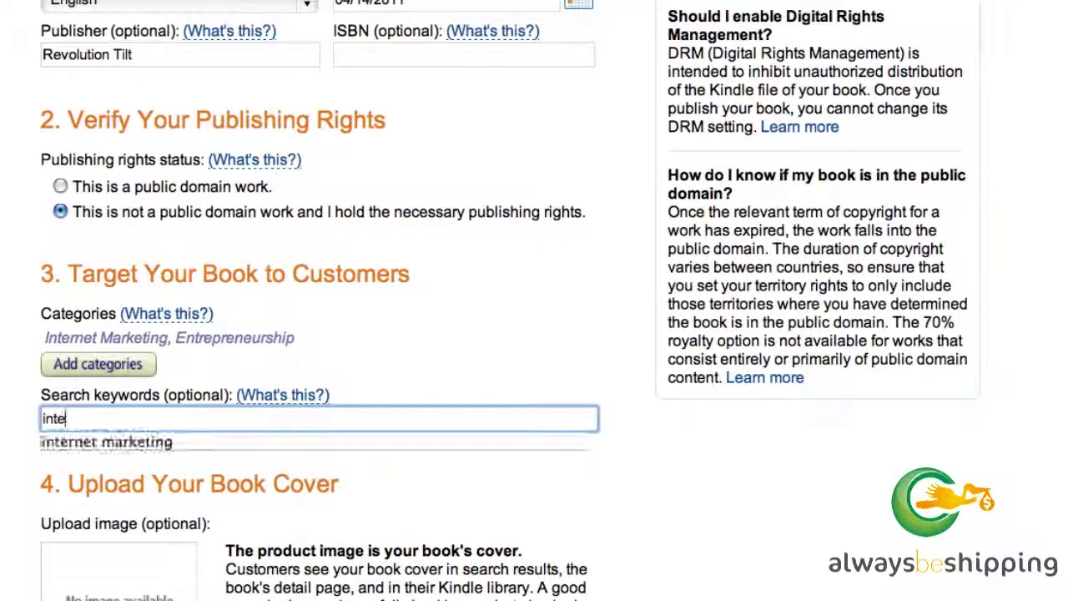
key(Down)
key(Return)
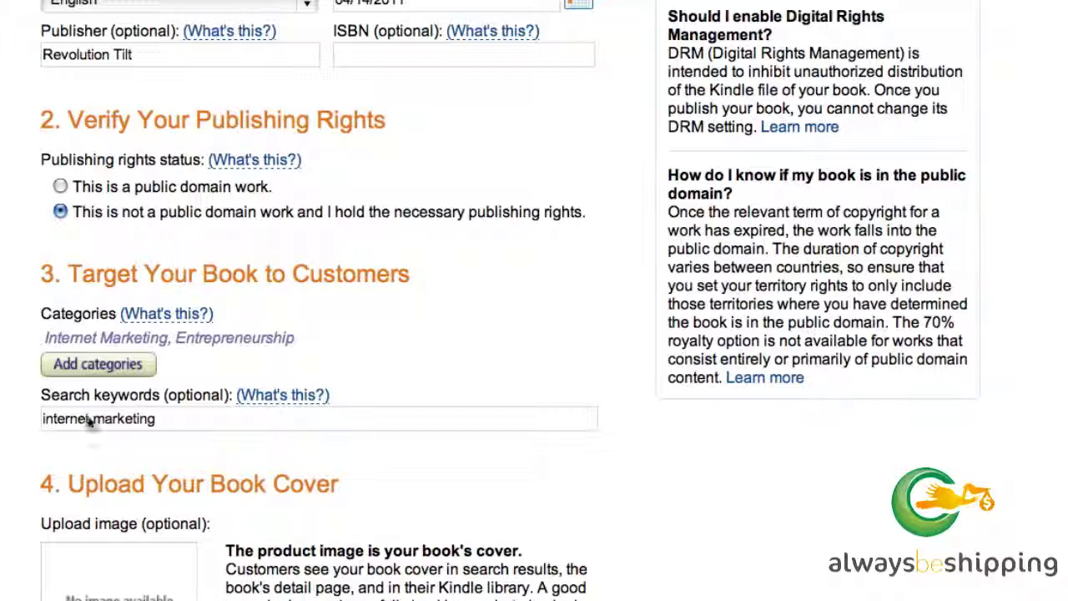
click(200, 428)
text(, )
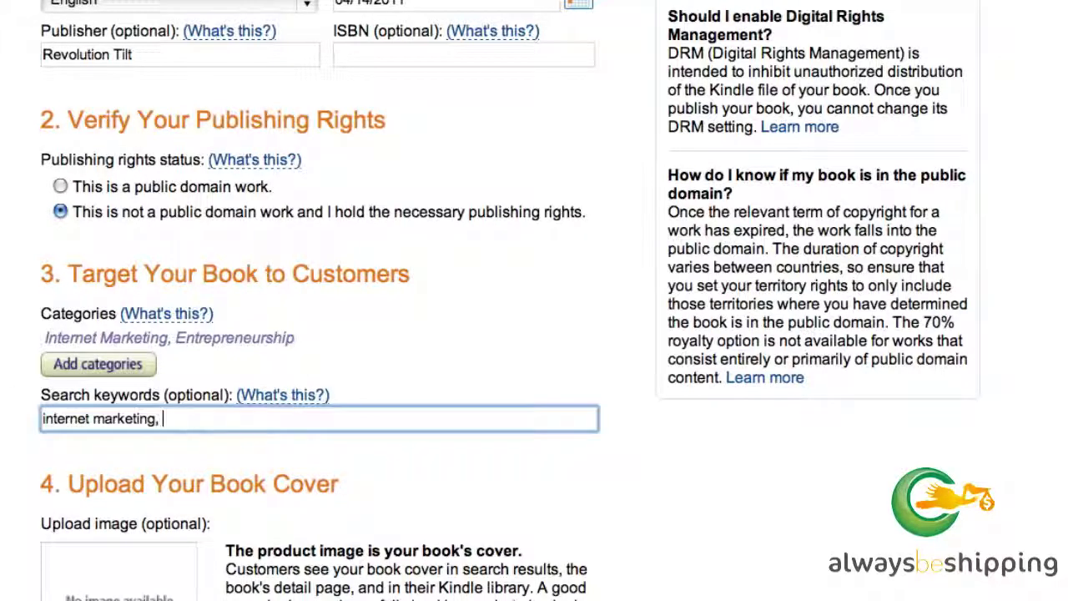
text(ecommerce, p)
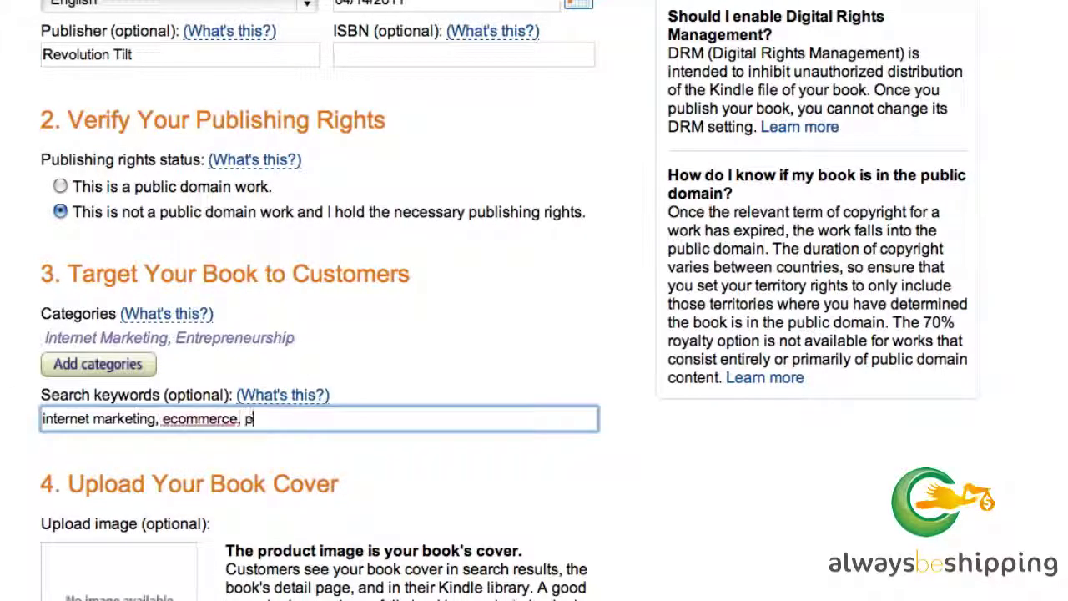
key(BackSpace)
text(interne)
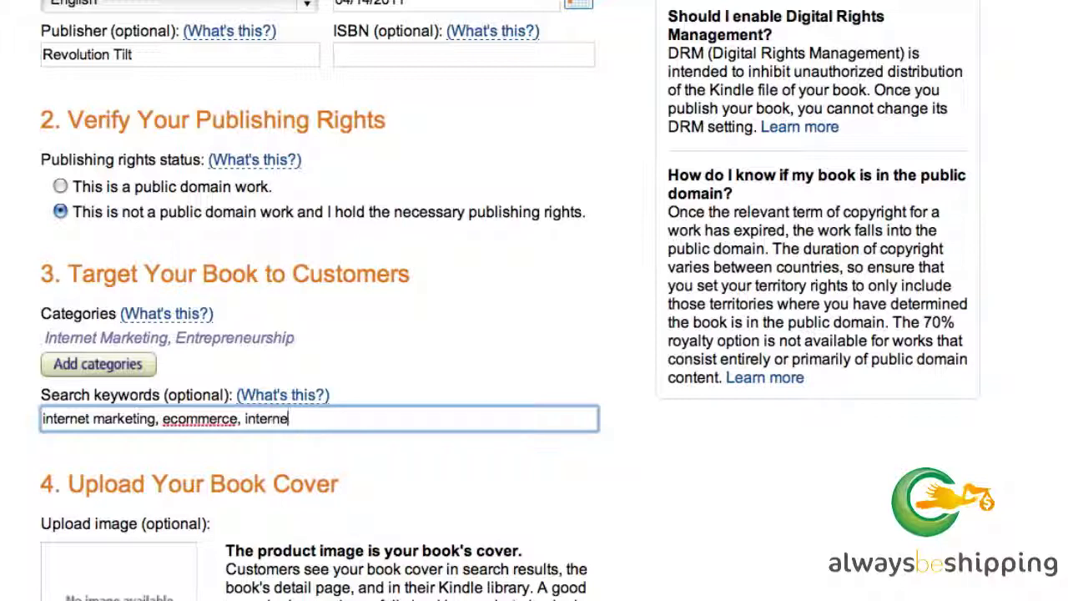
text(t publishing,)
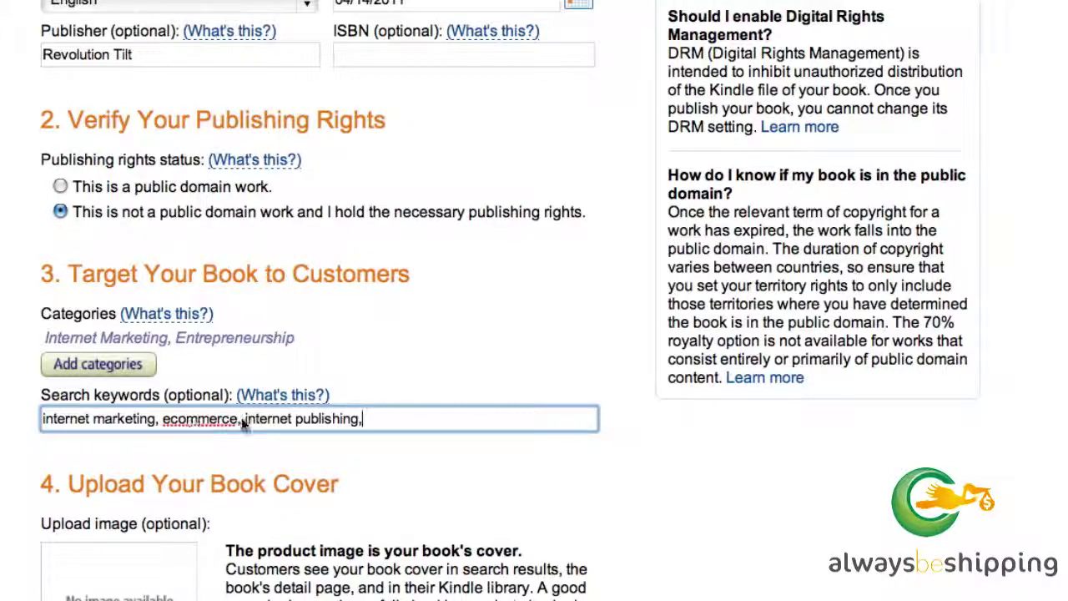
Step: Remove the spaces after the commas and append 'online business' to the keywords
click(244, 420)
key(BackSpace)
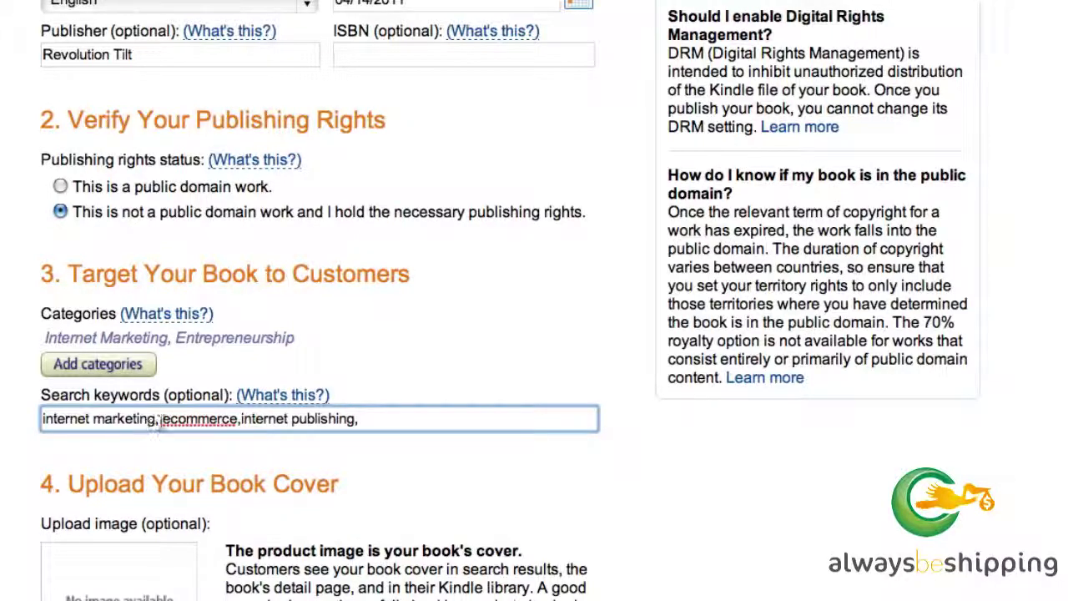
click(161, 422)
key(BackSpace)
click(417, 431)
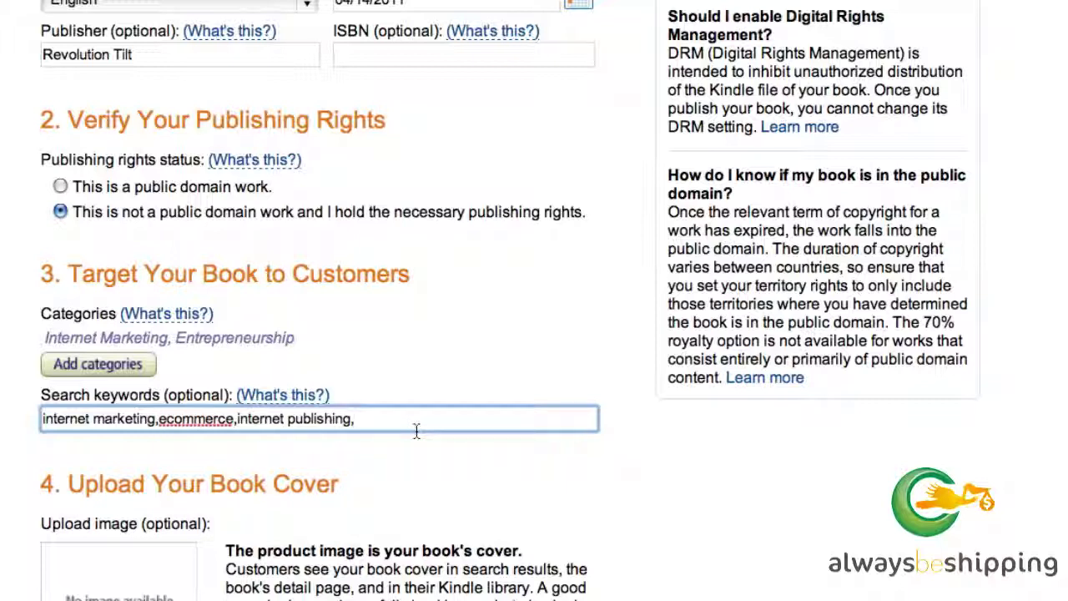
text(online business)
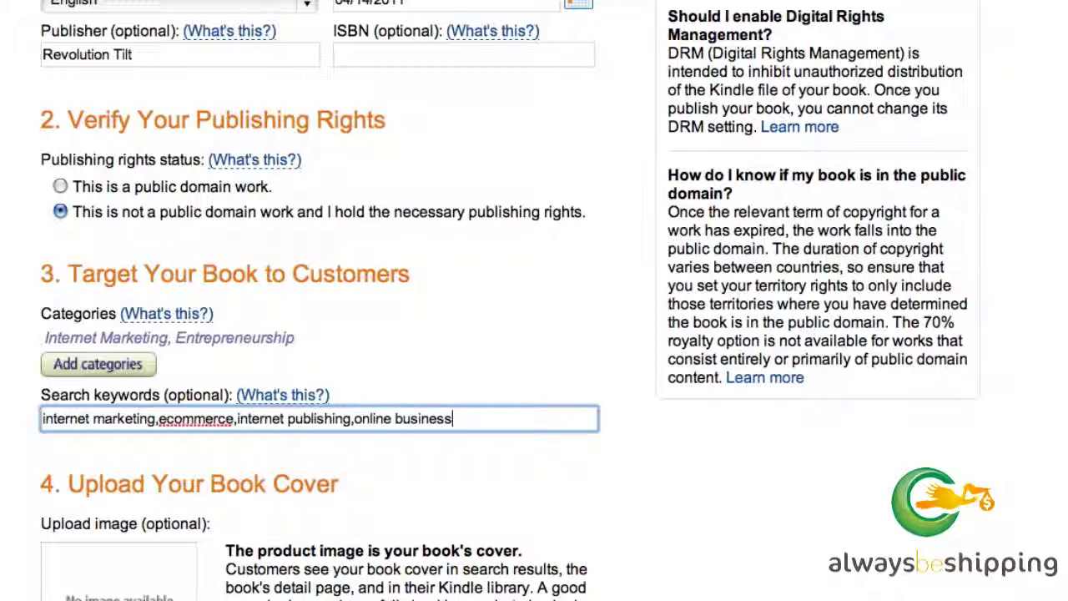
scroll(471, 438, down, 5)
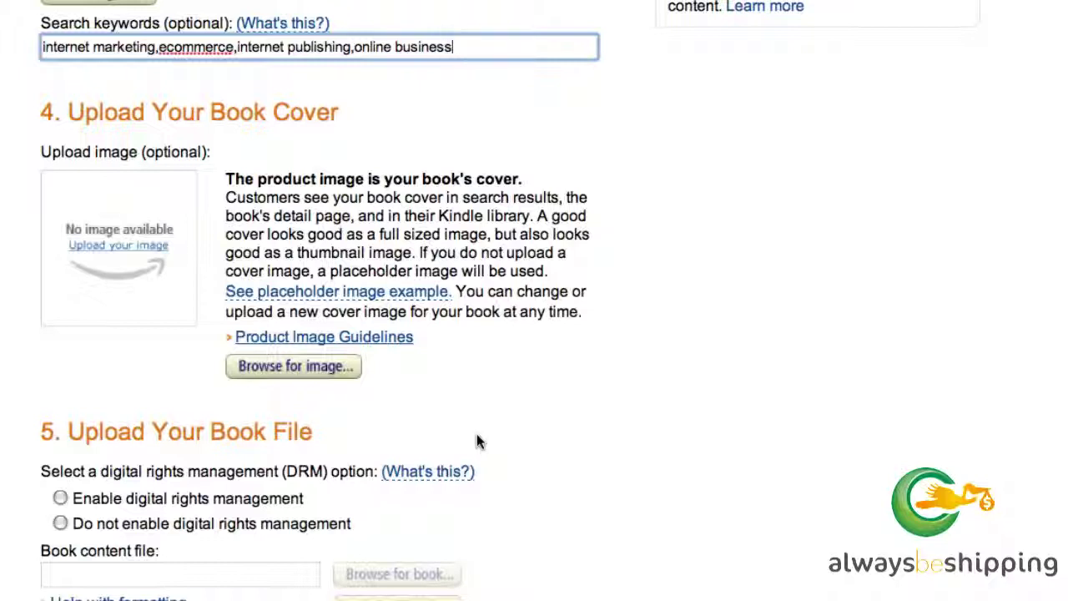
Step: View the placeholder cover example, close it, and open the Product Image Guidelines page
click(410, 294)
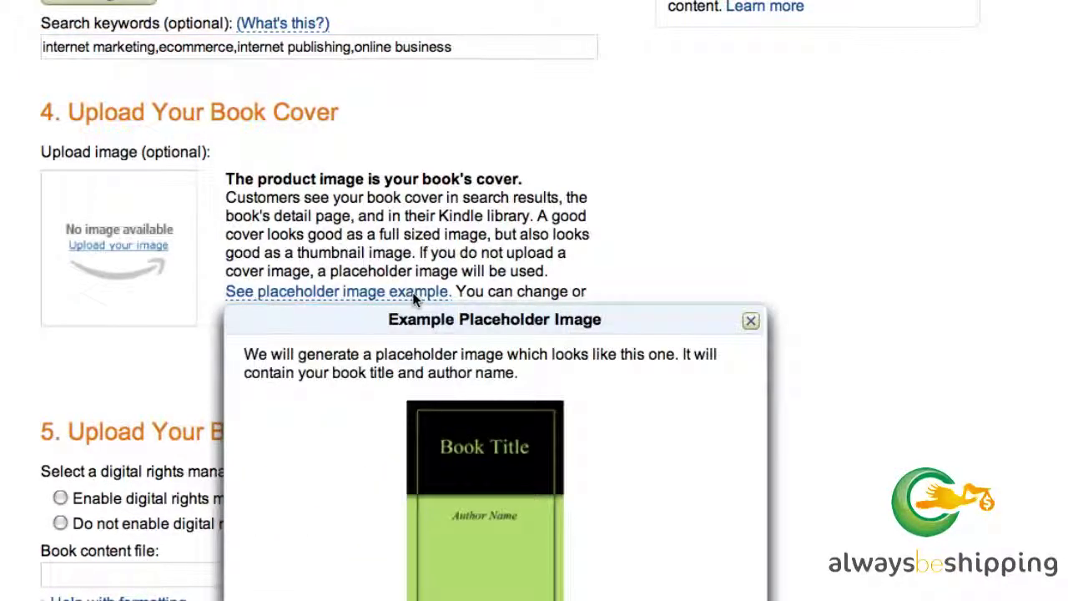
click(750, 321)
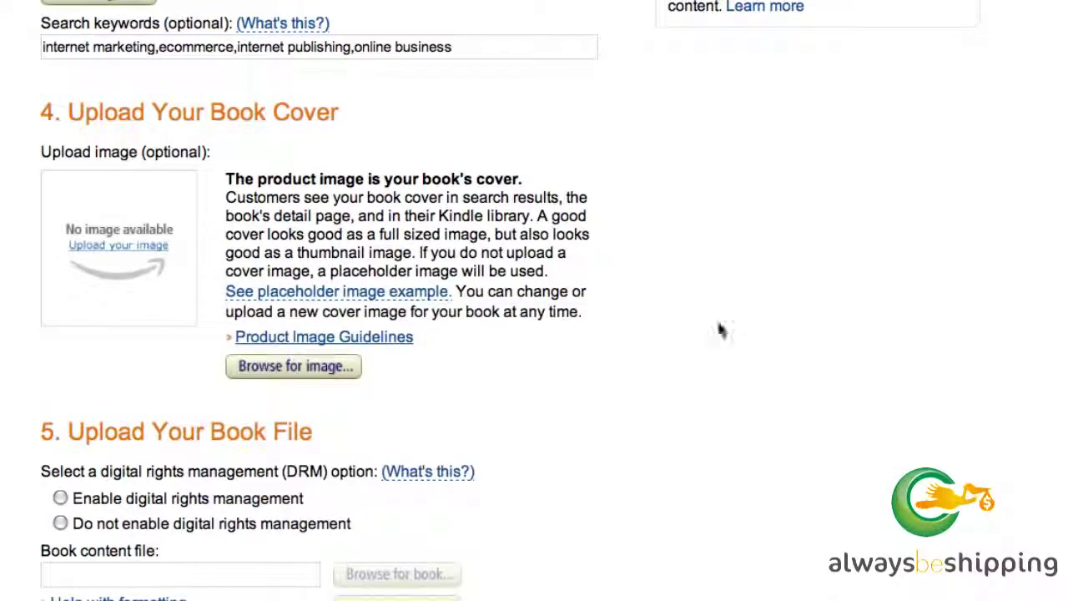
click(344, 348)
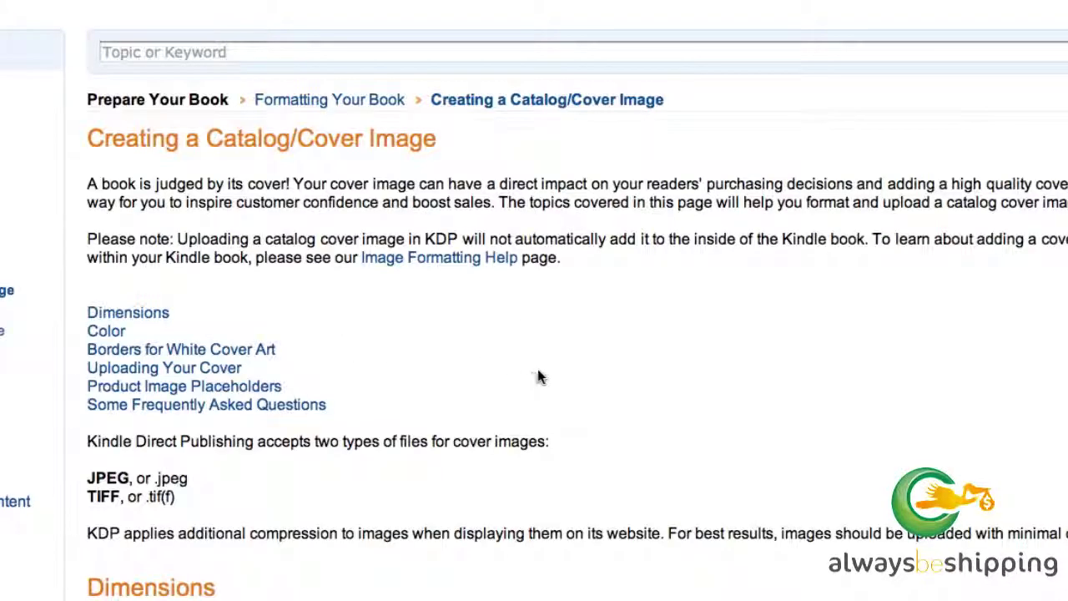
Step: Scroll through the cover image guidelines on dimensions and color
scroll(539, 377, down, 2)
scroll(539, 378, down, 2)
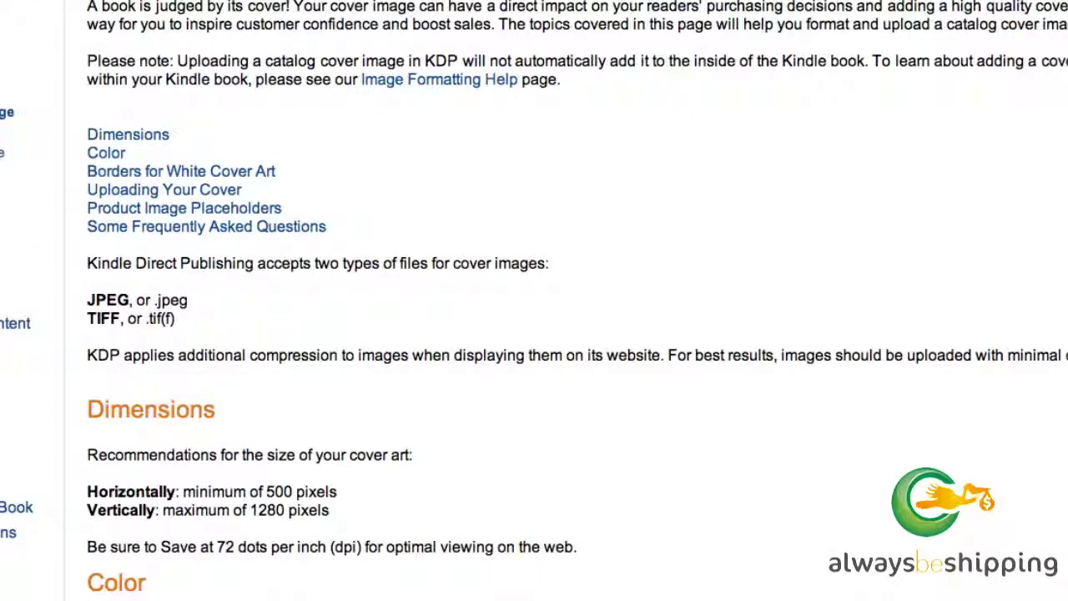
scroll(803, 309, down, 3)
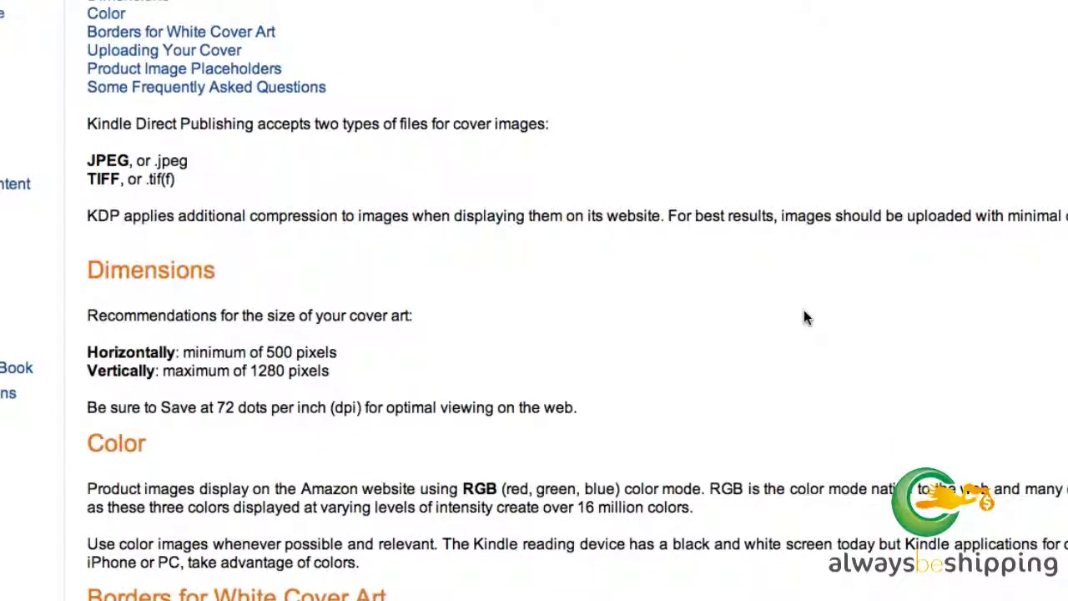
scroll(804, 311, down, 2)
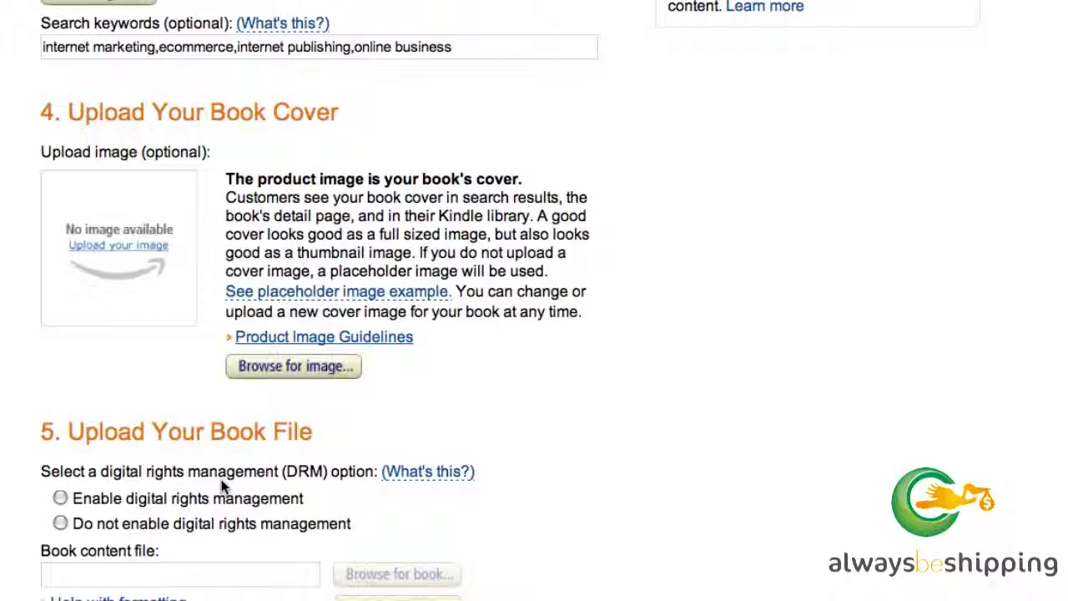
Step: Enable digital rights management and browse for the book content file
click(60, 497)
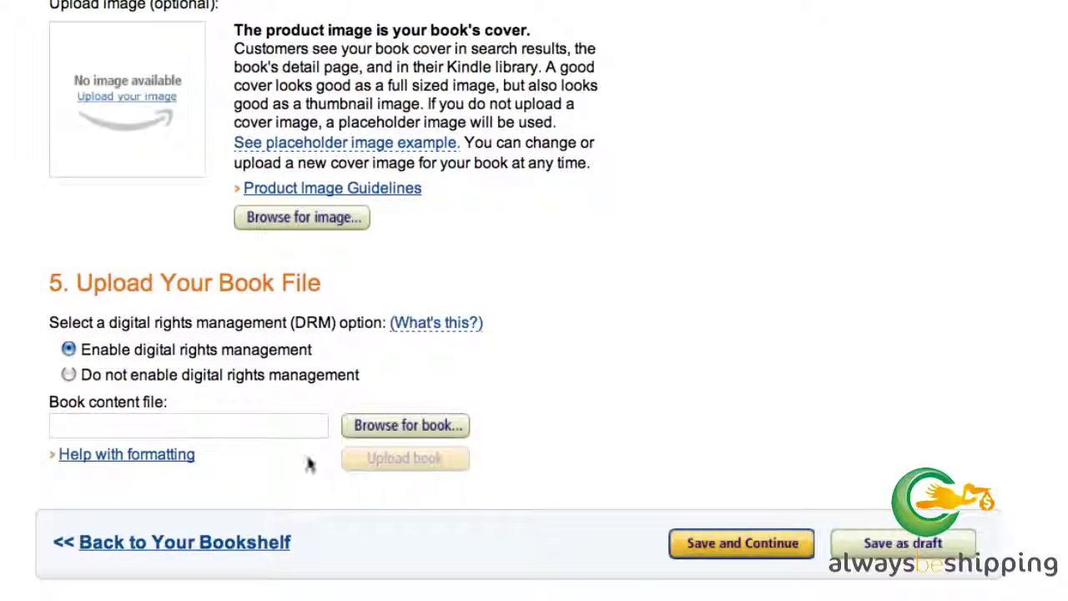
click(372, 425)
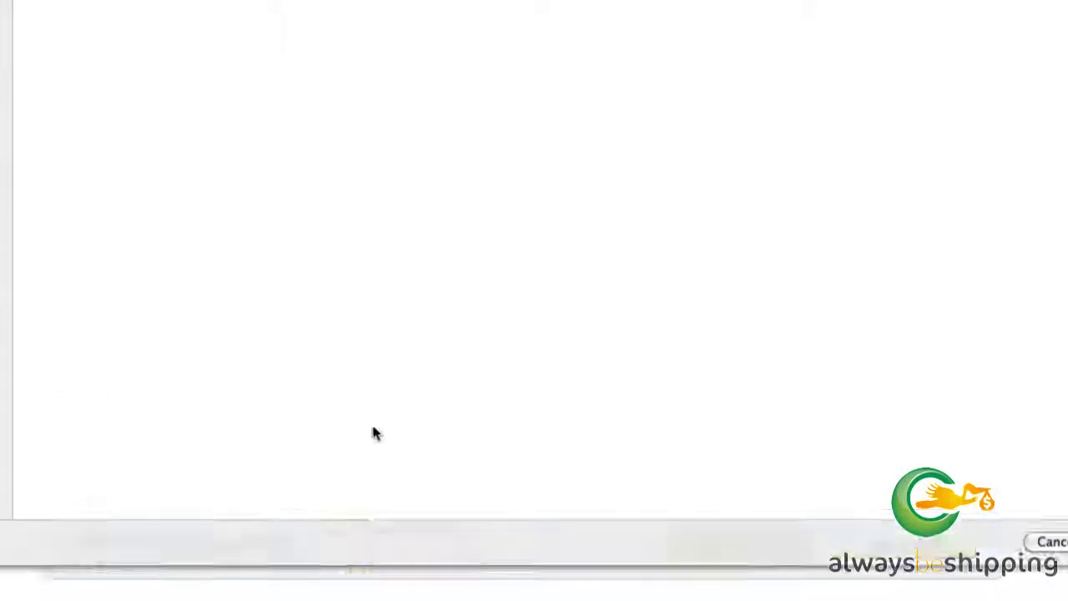
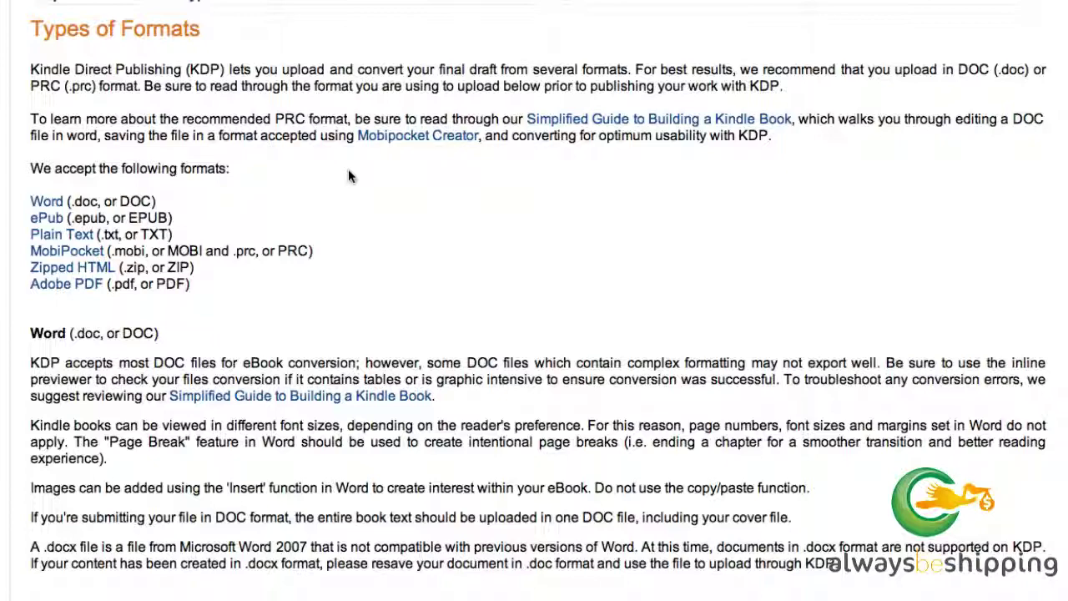
scroll(387, 194, down, 3)
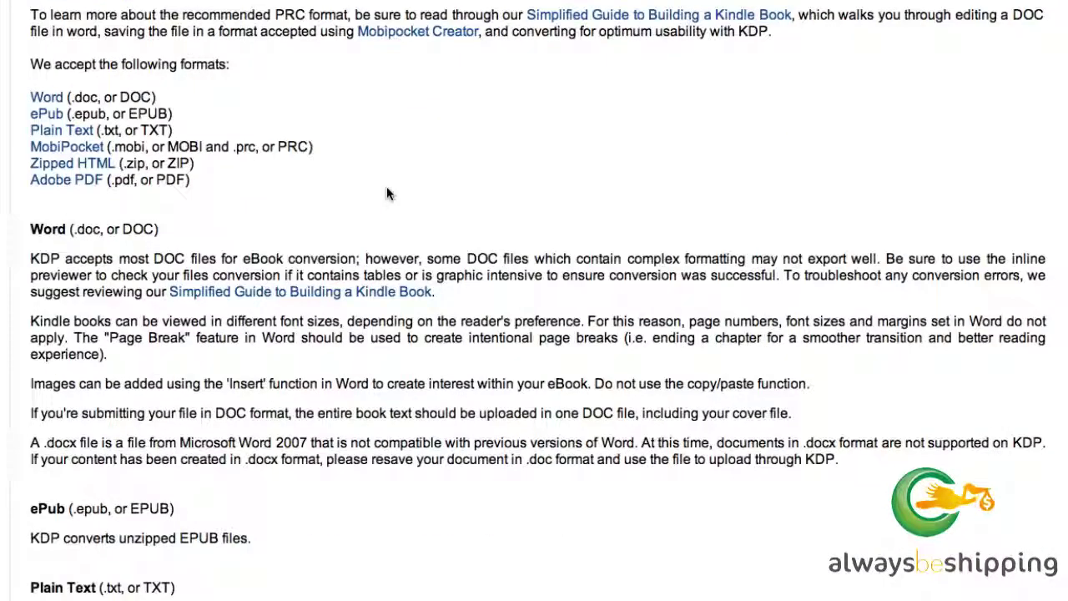
scroll(387, 194, down, 15)
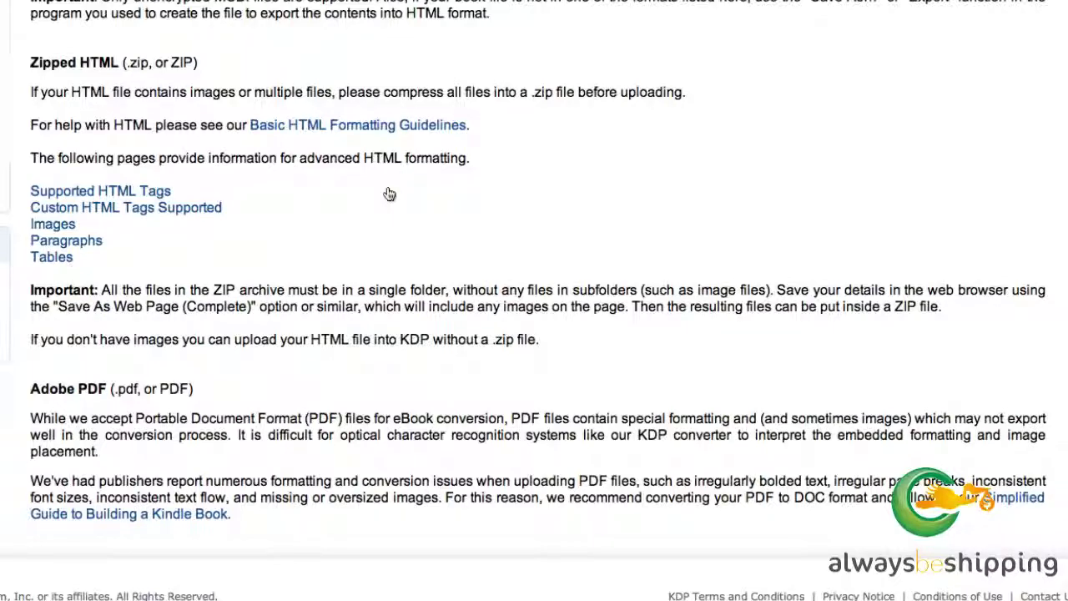
scroll(389, 193, up, 15)
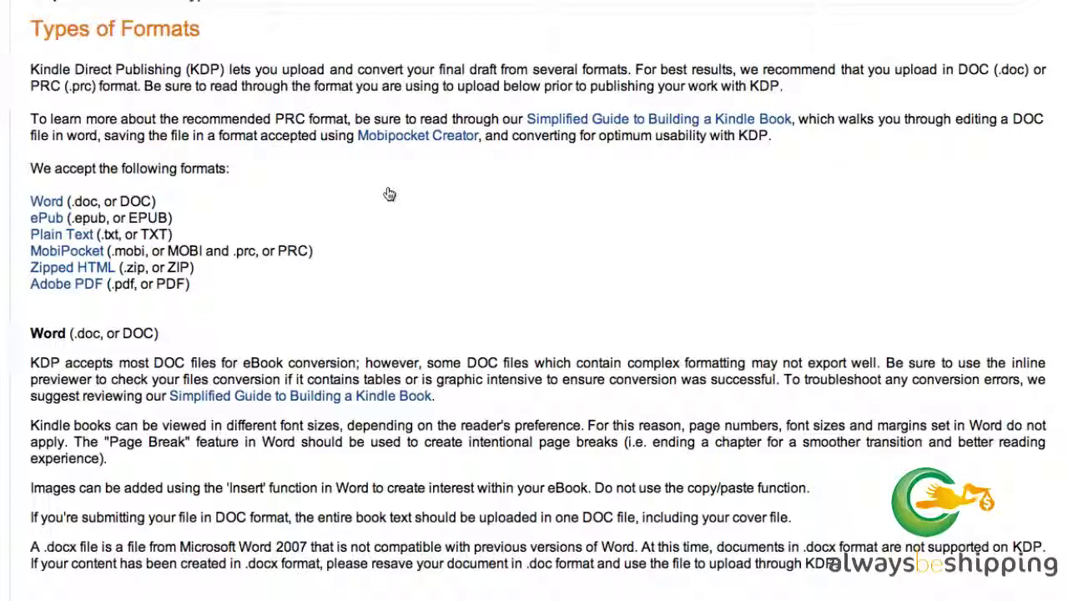
scroll(389, 193, down, 2)
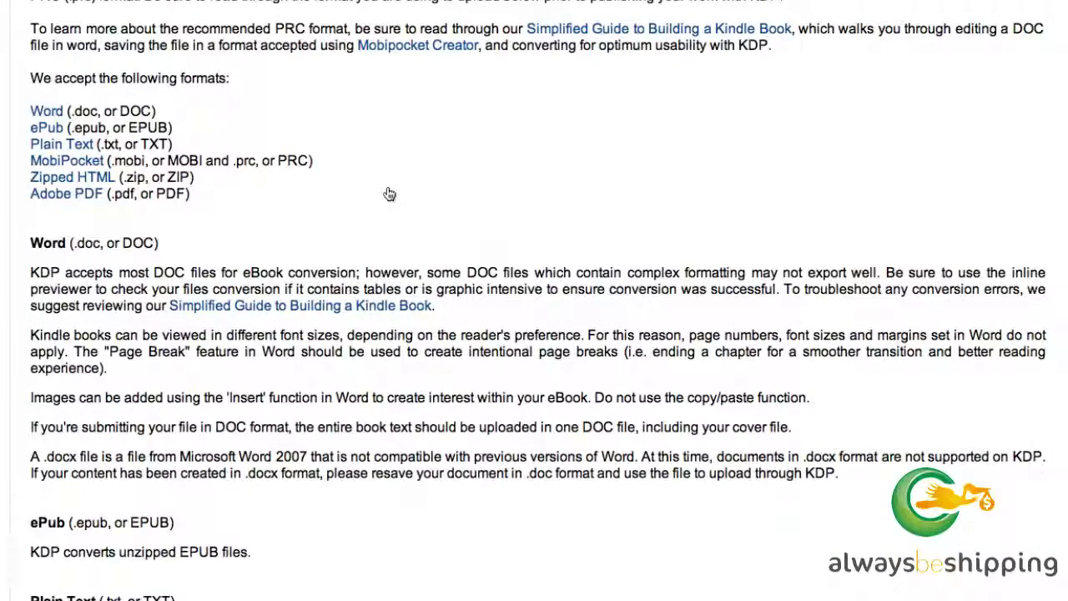
scroll(389, 193, down, 1)
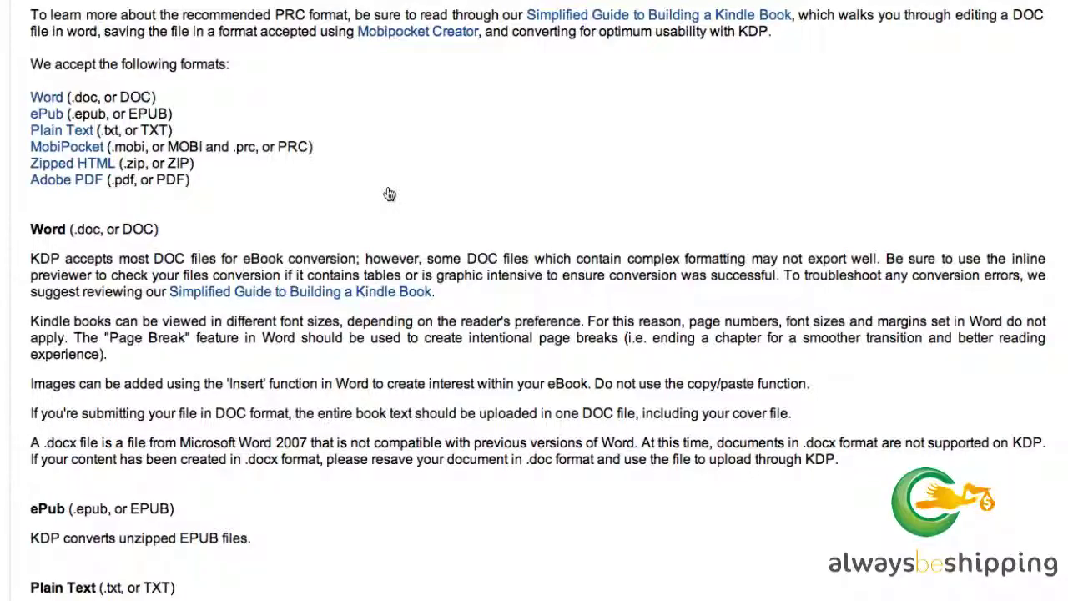
scroll(389, 193, down, 3)
scroll(388, 193, down, 2)
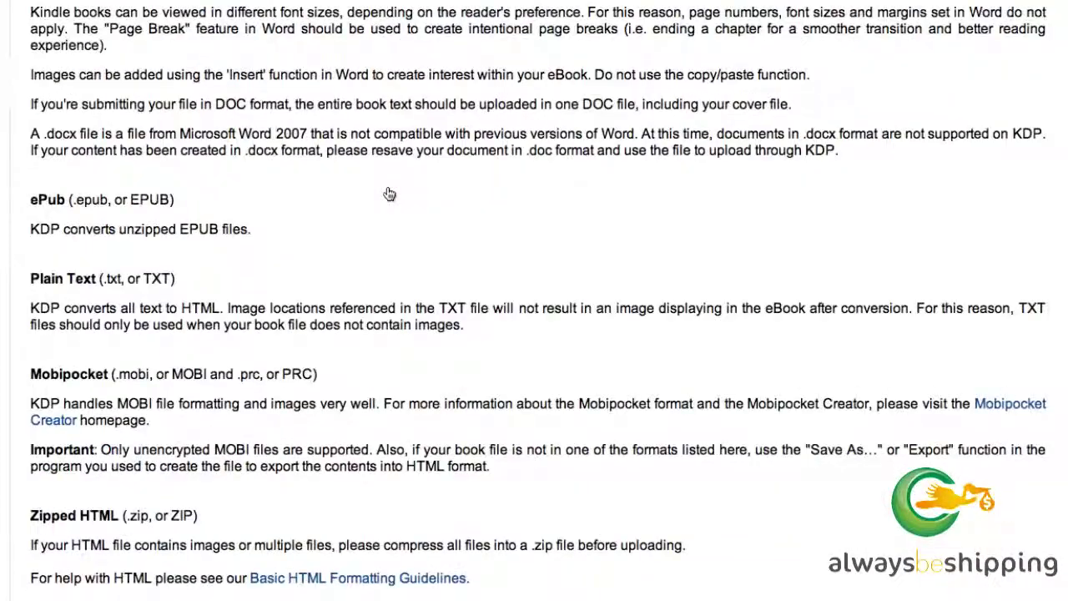
scroll(389, 193, down, 1)
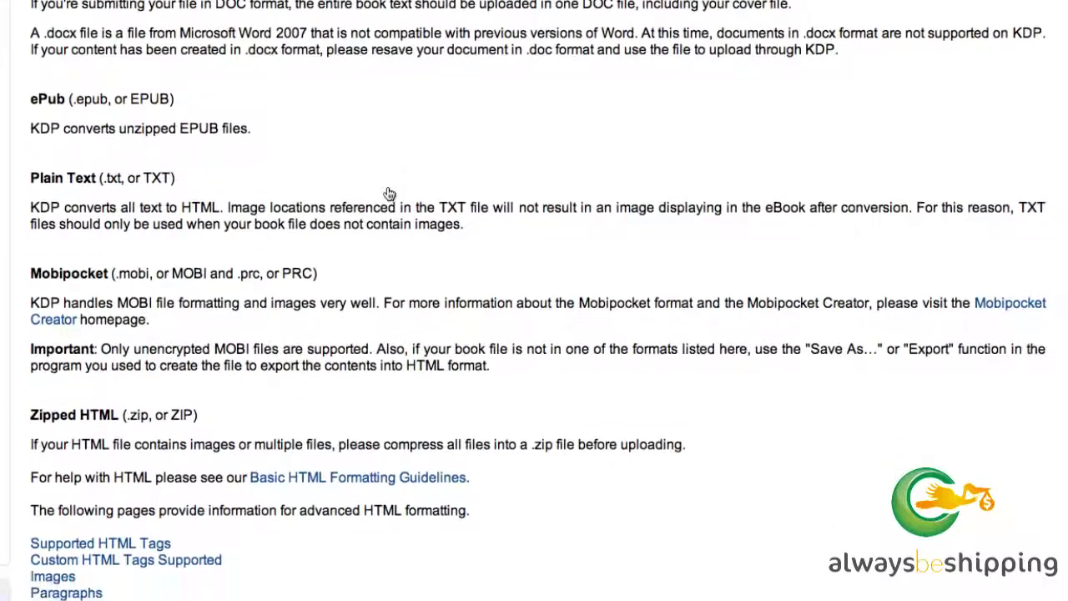
scroll(389, 193, down, 2)
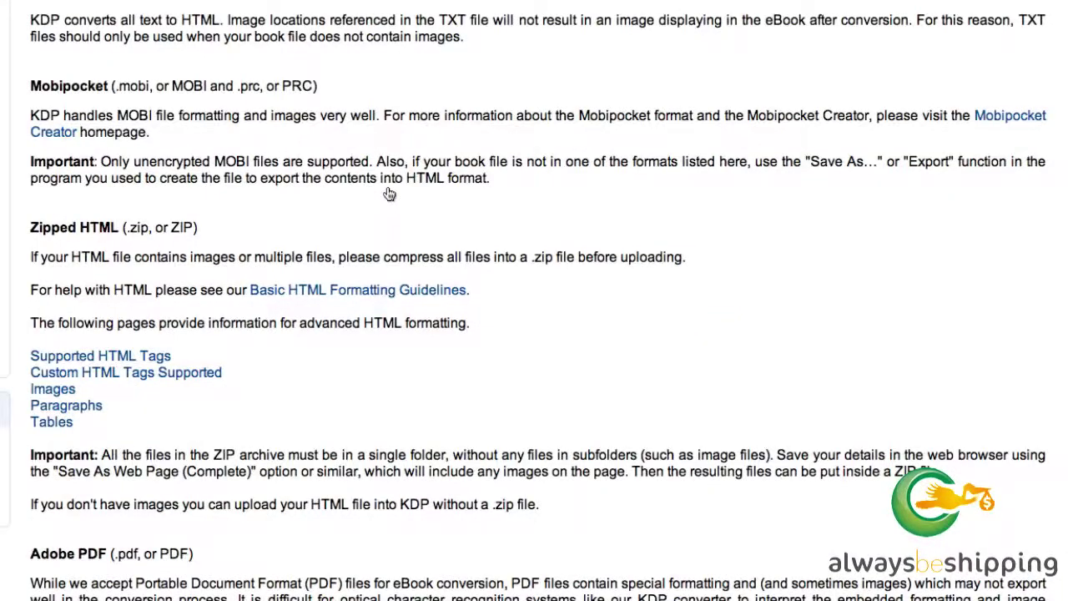
scroll(389, 194, up, 6)
scroll(389, 194, down, 4)
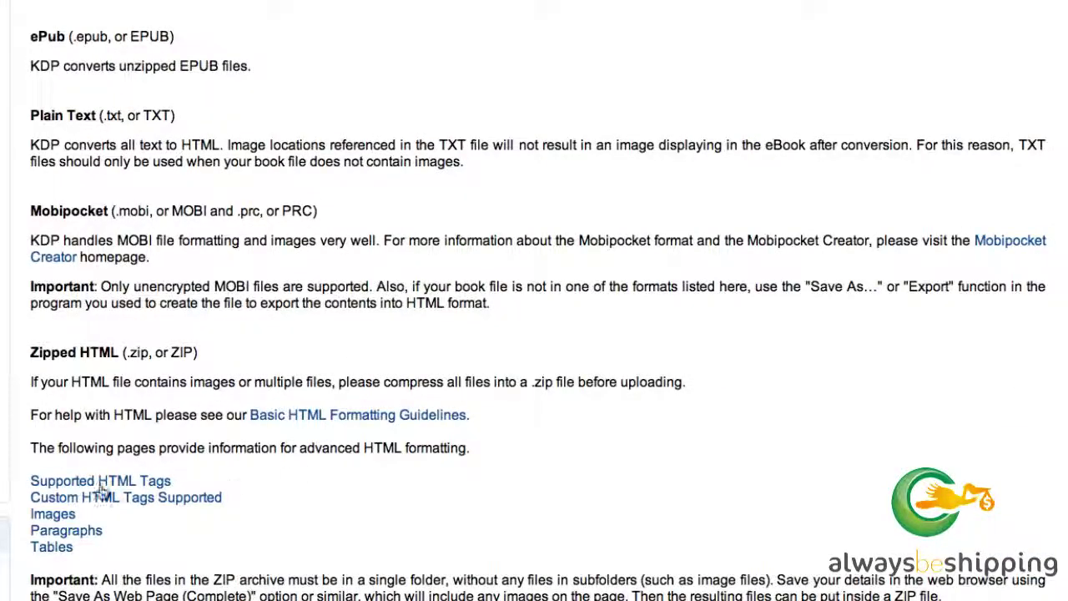
scroll(437, 499, up, 5)
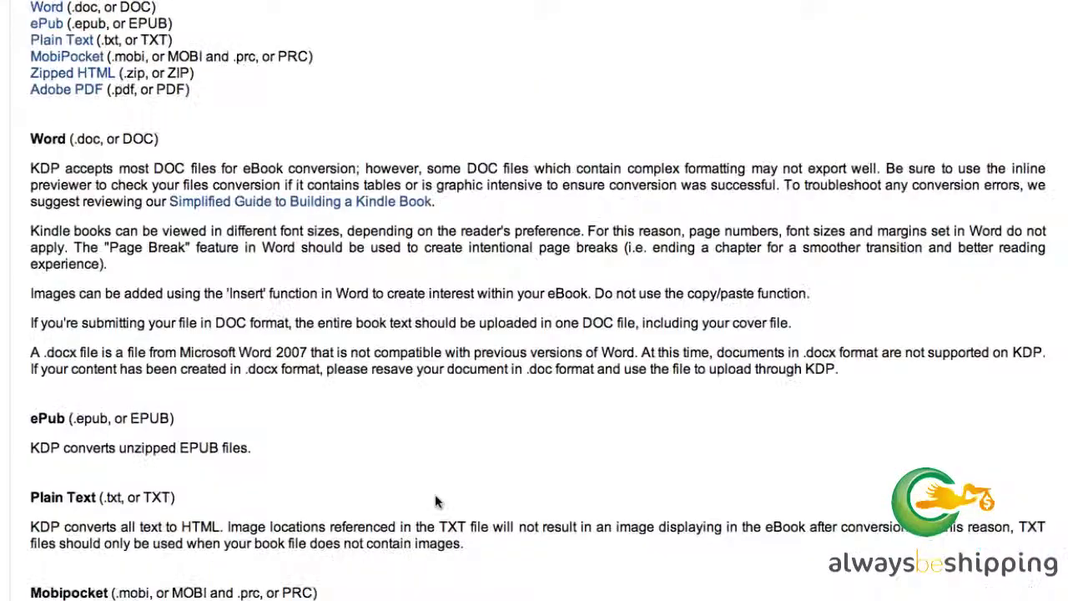
scroll(420, 500, up, 1)
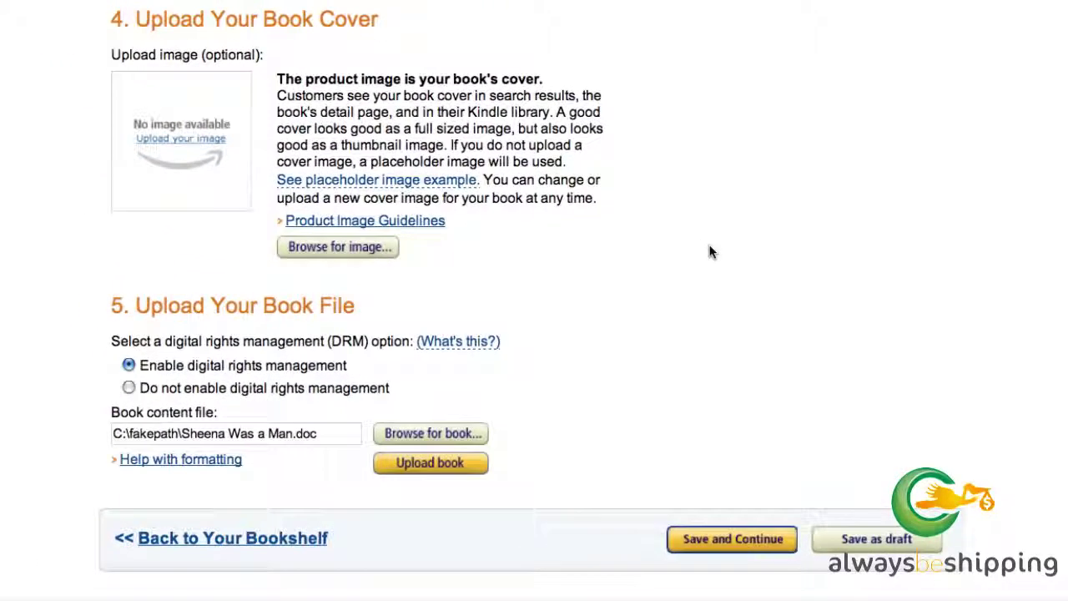
Step: Upload the Sheena Was a Man.doc manuscript and let it start converting to Kindle format
click(440, 464)
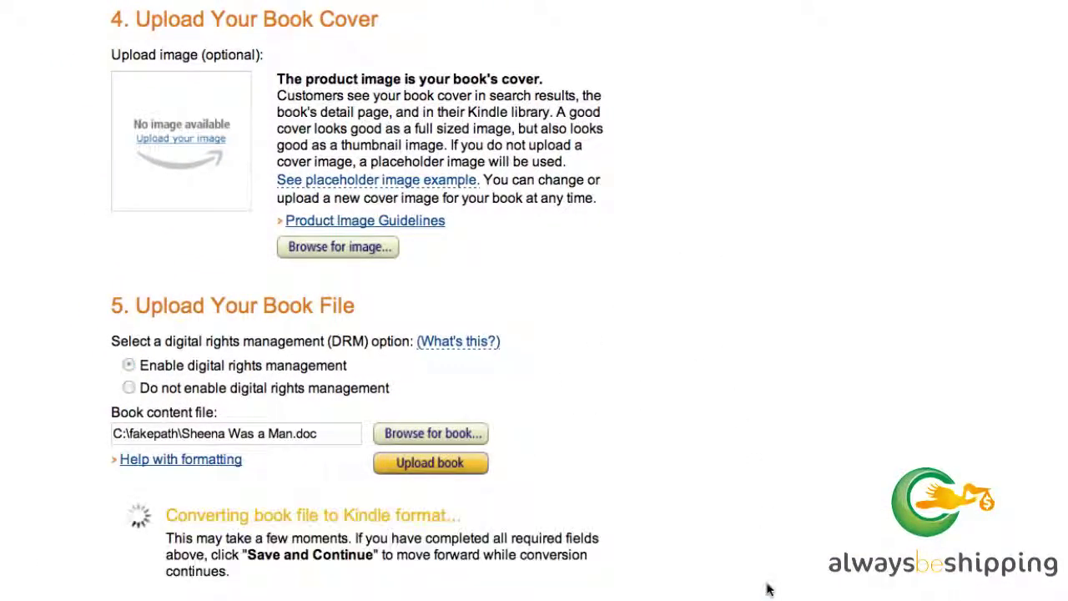
scroll(741, 484, down, 2)
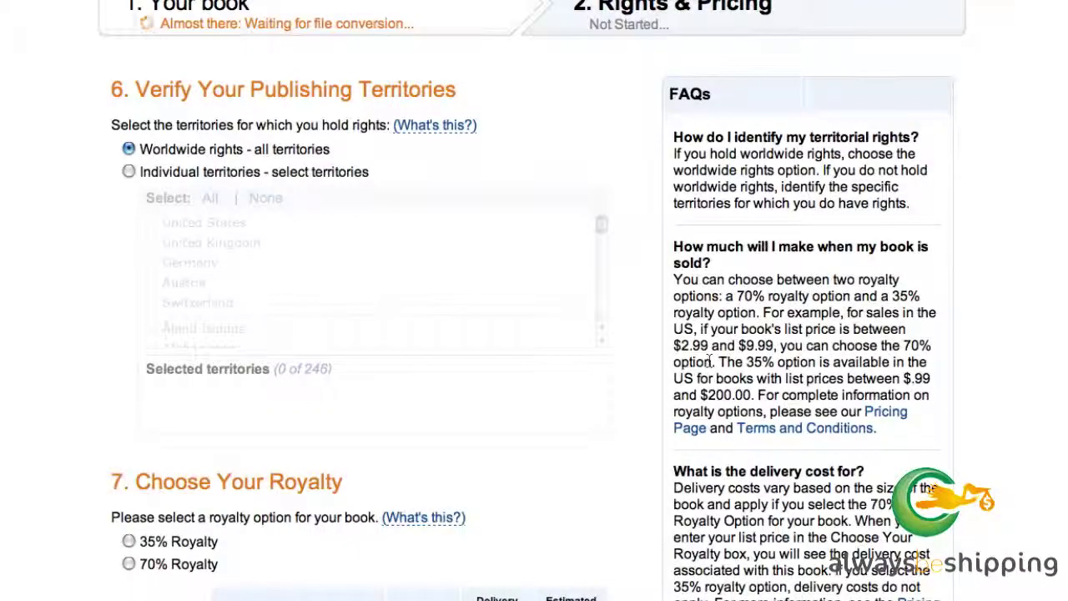
scroll(664, 375, down, 4)
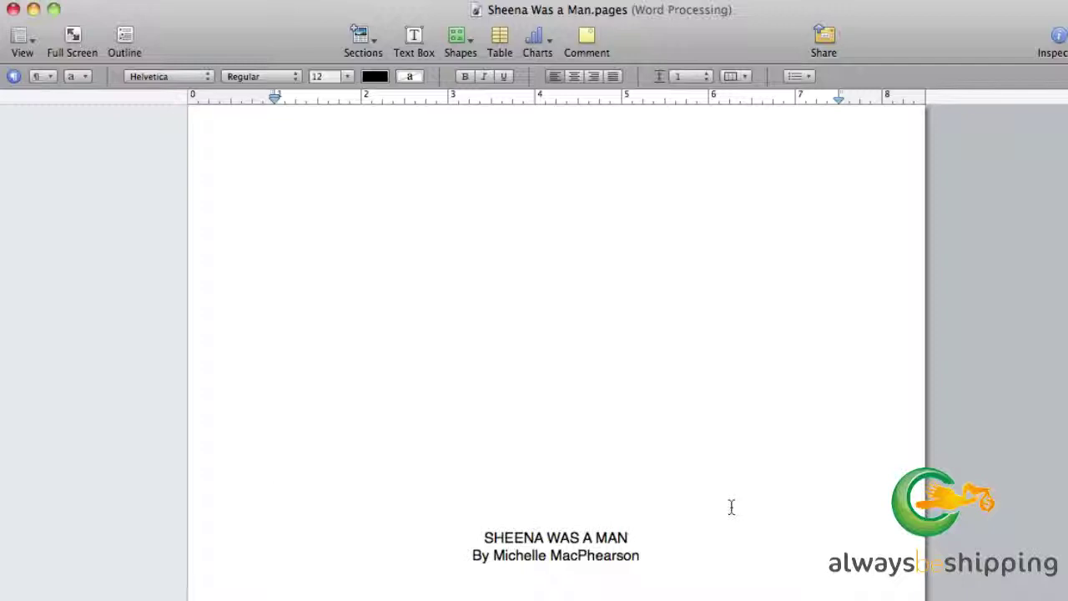
scroll(731, 507, down, 10)
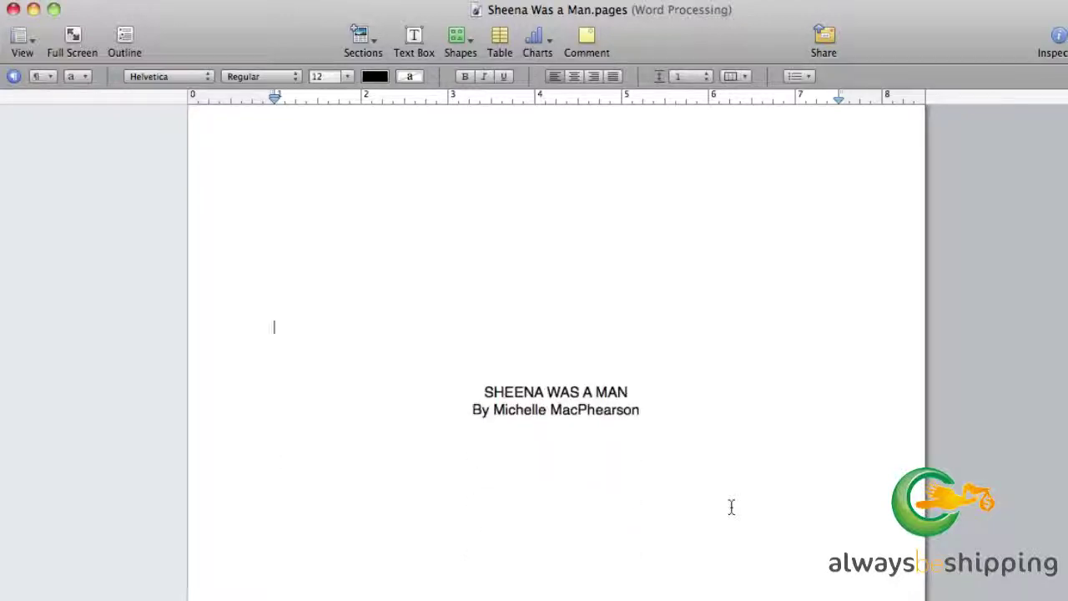
scroll(731, 507, down, 3)
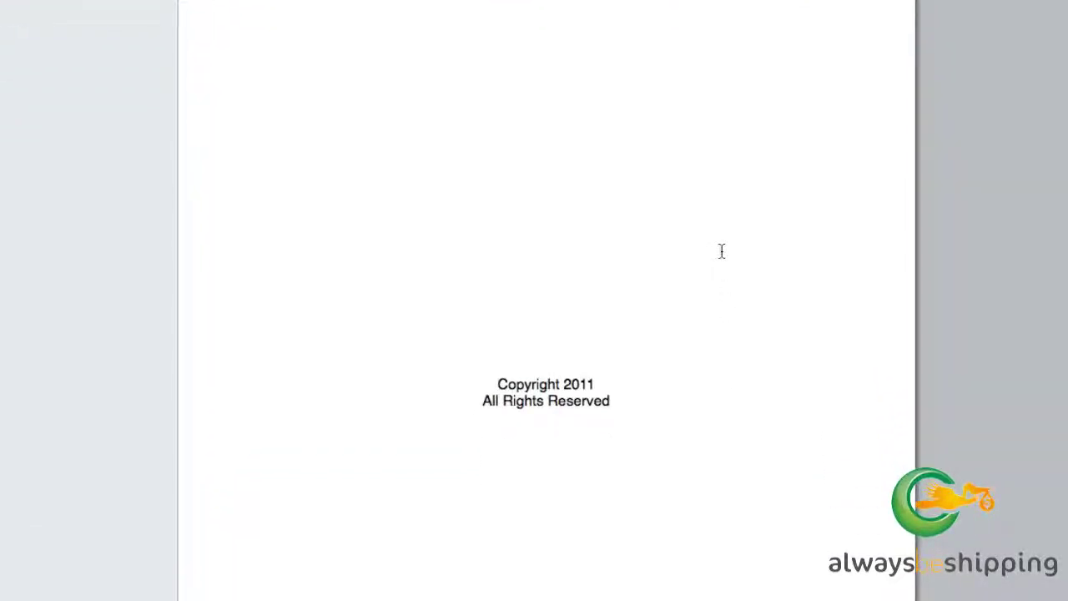
scroll(722, 250, up, 15)
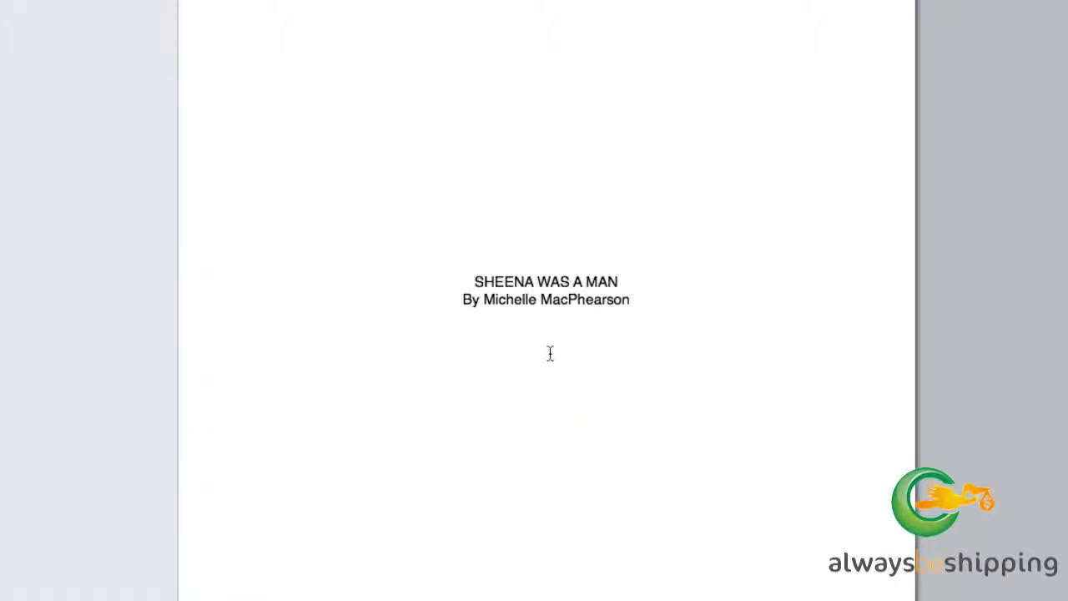
scroll(582, 245, down, 5)
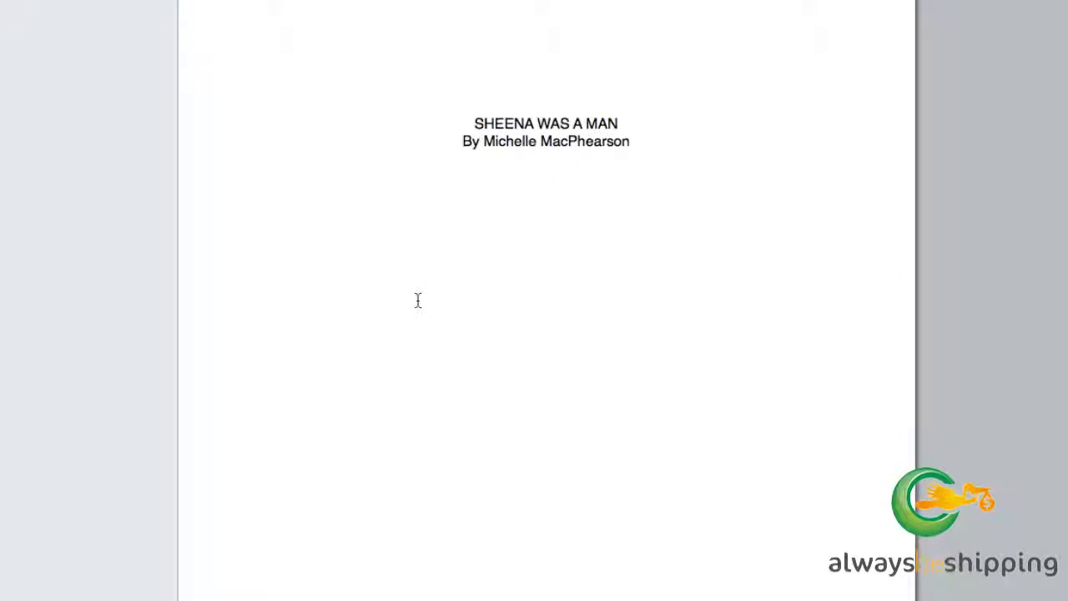
scroll(424, 287, down, 10)
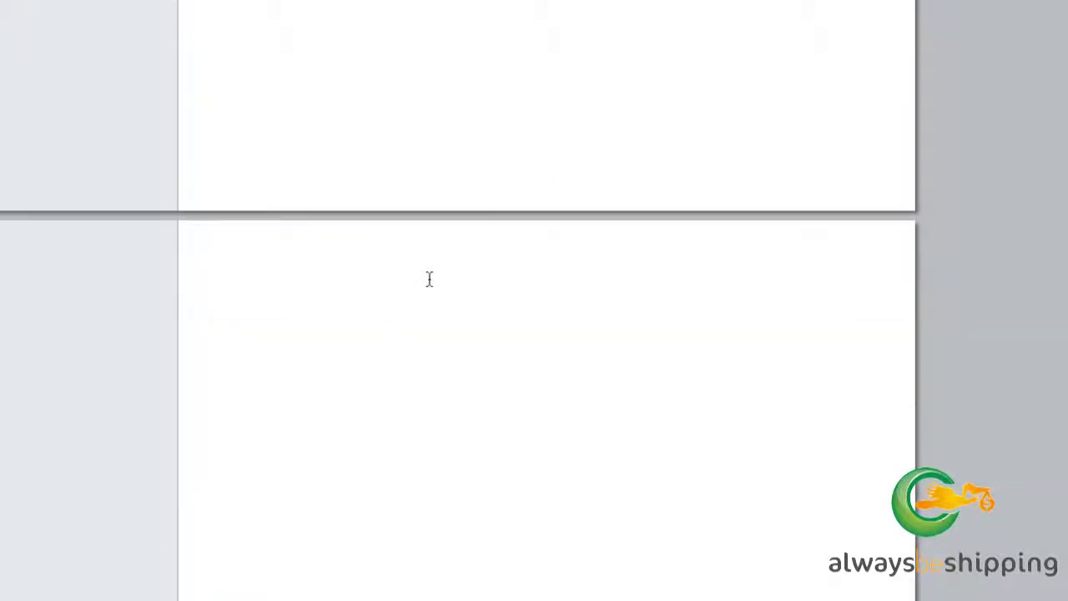
scroll(429, 279, down, 15)
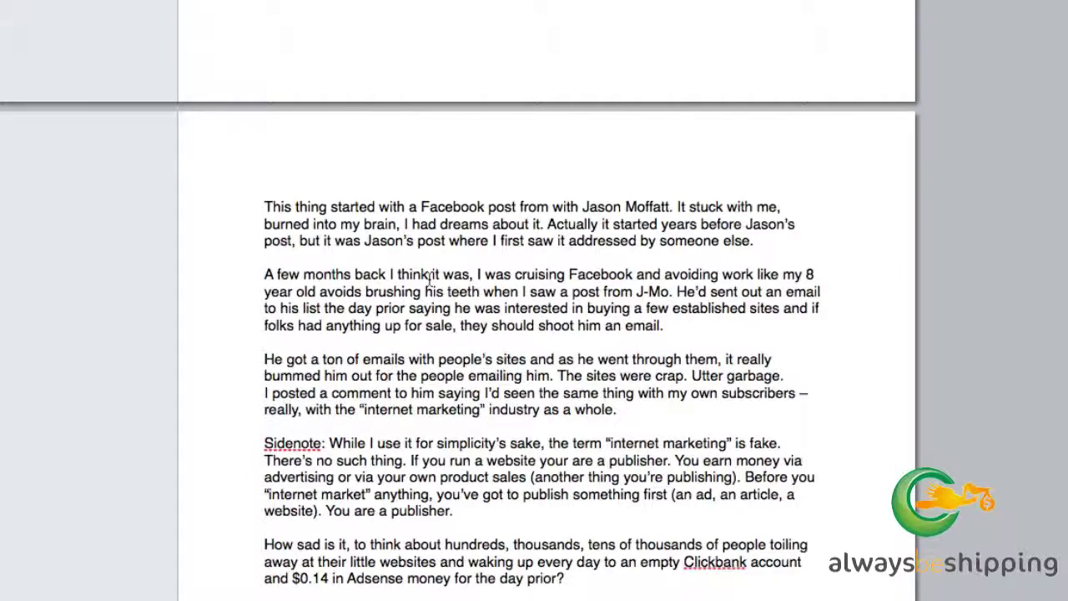
scroll(429, 280, down, 5)
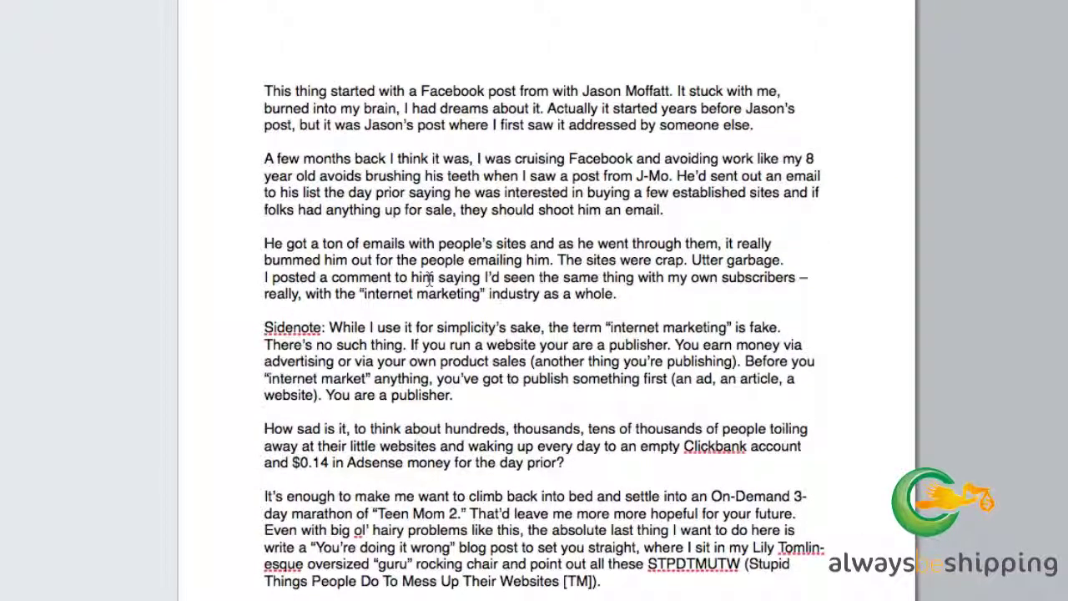
scroll(428, 277, down, 3)
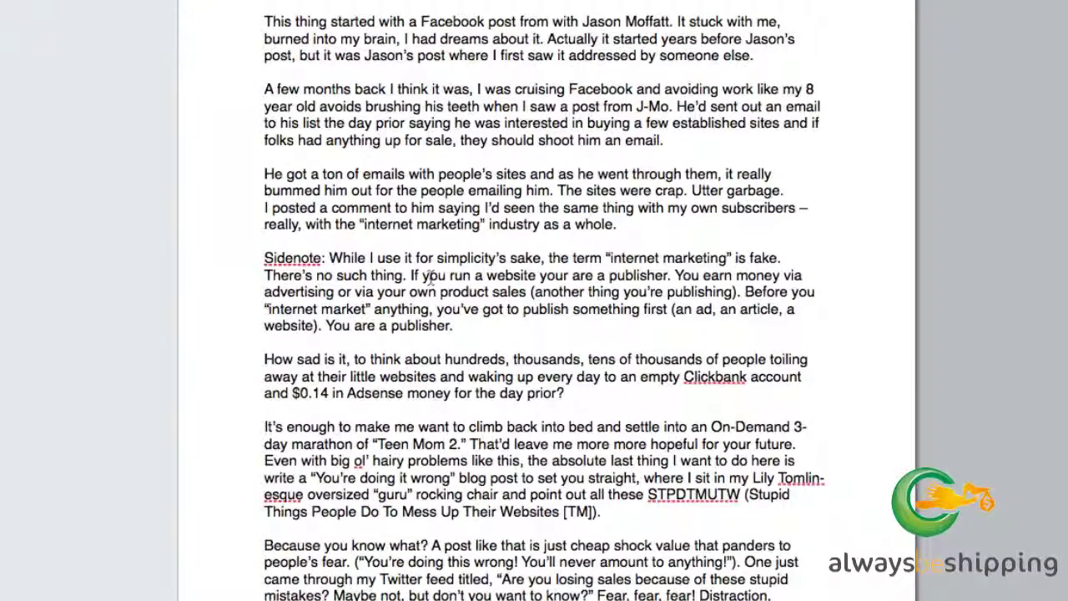
scroll(430, 278, down, 2)
scroll(431, 280, down, 20)
scroll(430, 277, down, 20)
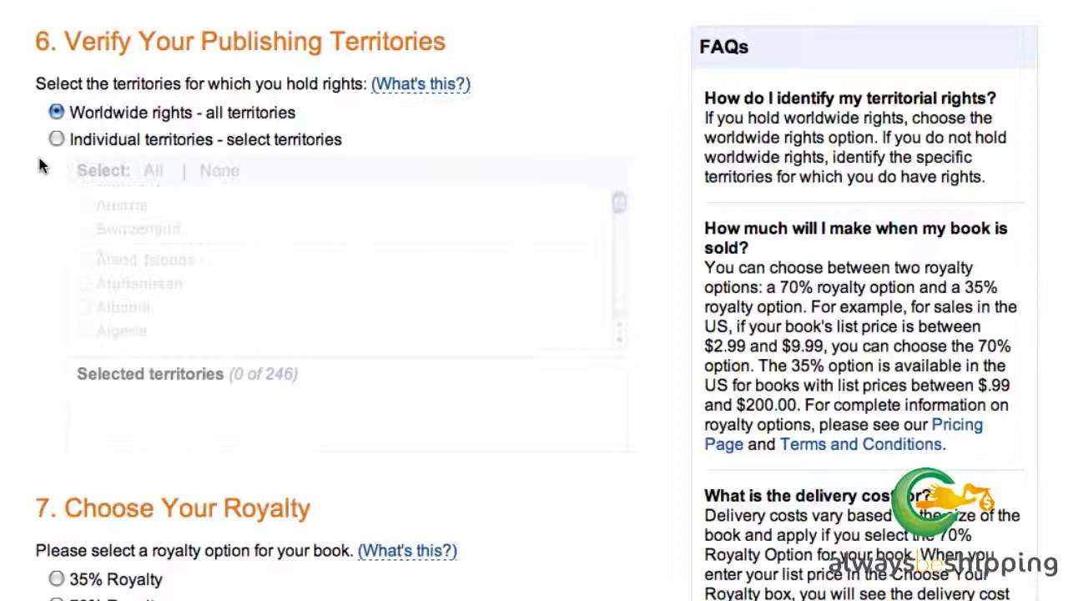
Step: Keep Worldwide rights and choose the 35% royalty option instead of 70%
scroll(34, 207, down, 4)
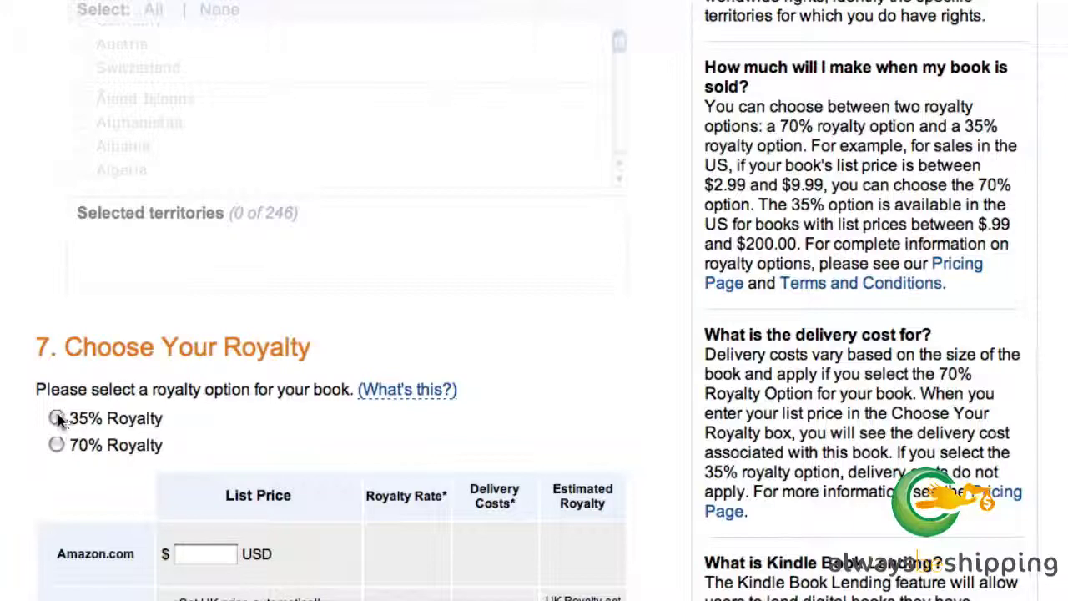
click(56, 445)
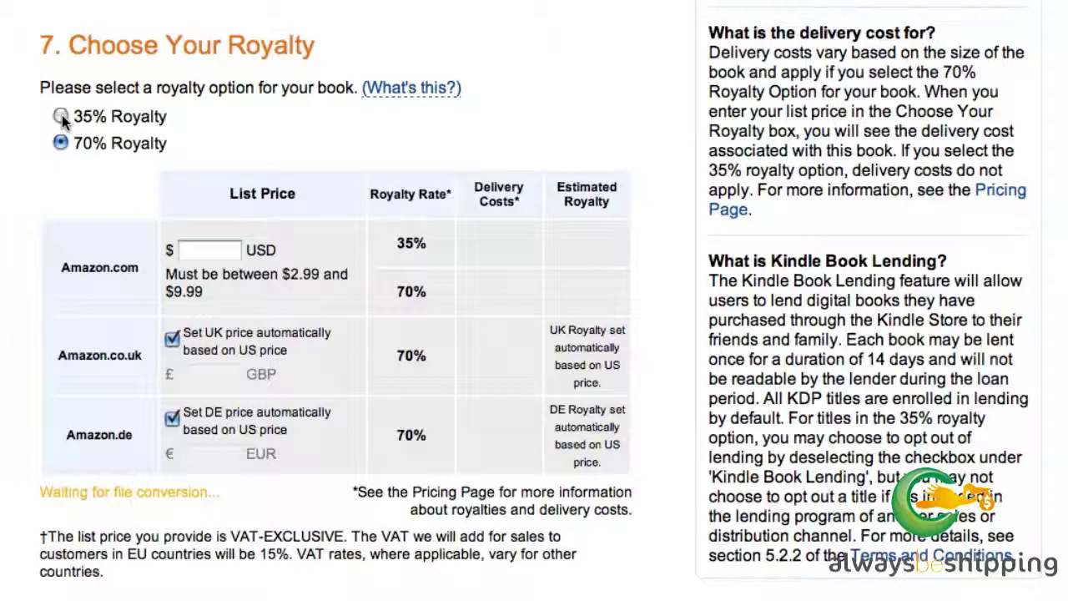
click(62, 116)
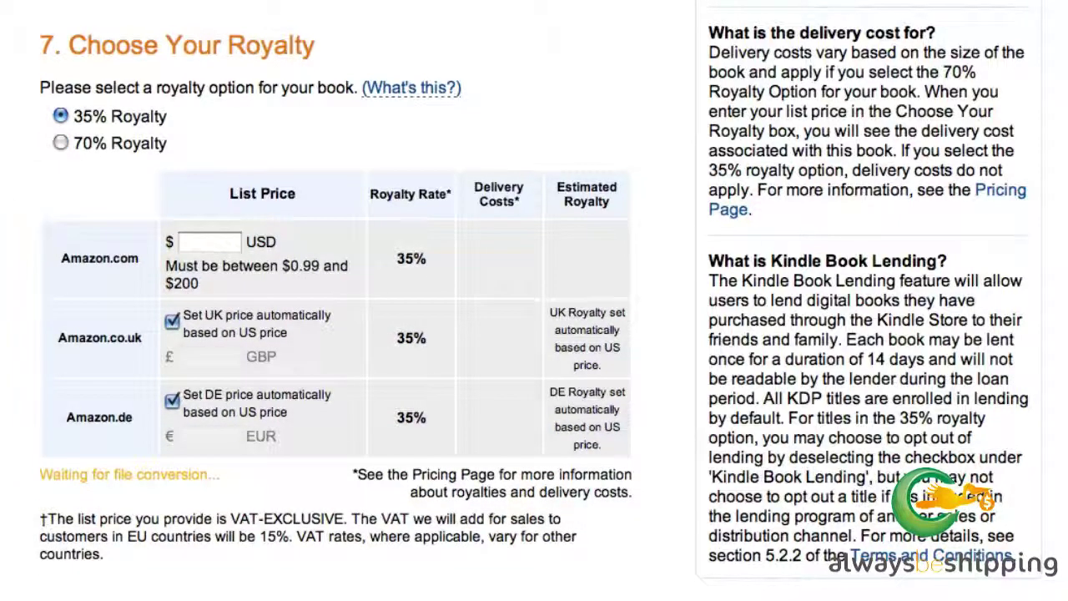